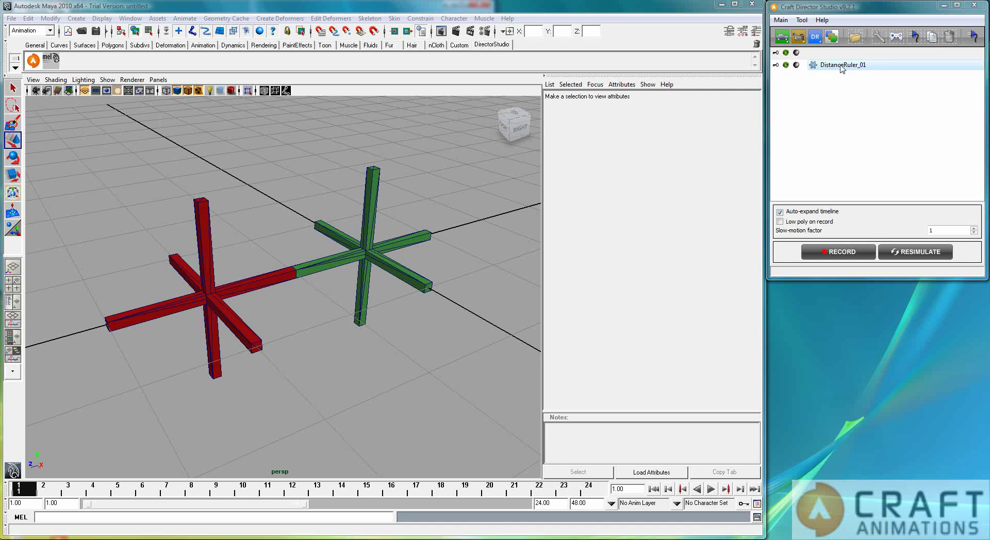
Step: Inspect the DistanceRuler crosses, selecting the green and red crosses while orbiting and recentring the view
{"action": "left_click_drag", "start_coordinate": [283, 327], "coordinate": [321, 304], "text": "alt"}
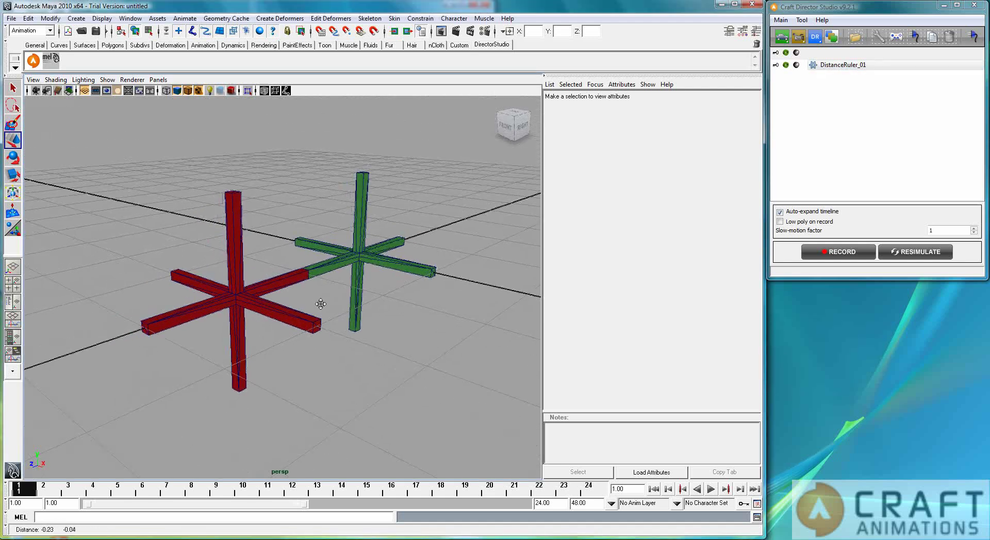
{"action": "scroll", "coordinate": [321, 304], "scroll_direction": "up", "scroll_amount": 4}
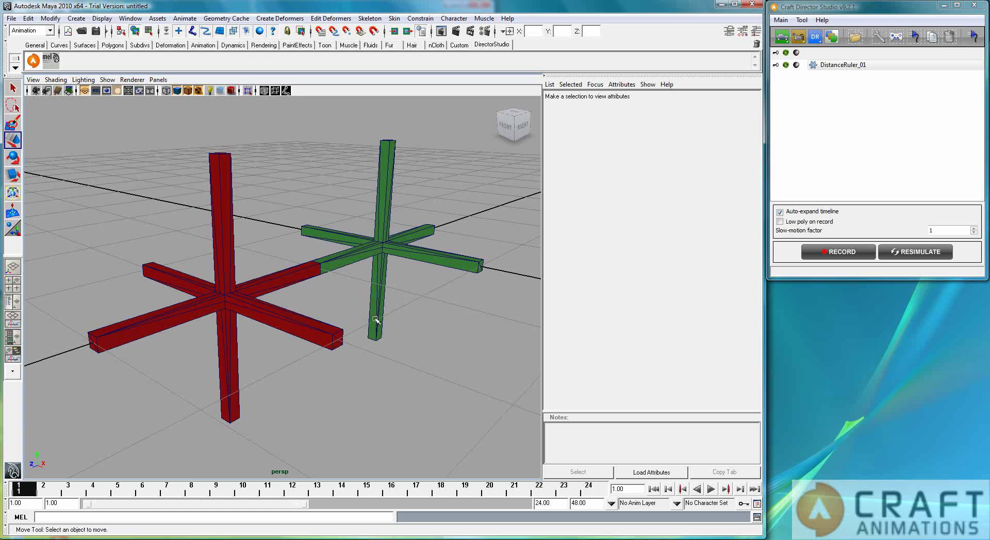
{"action": "left_click", "coordinate": [360, 261]}
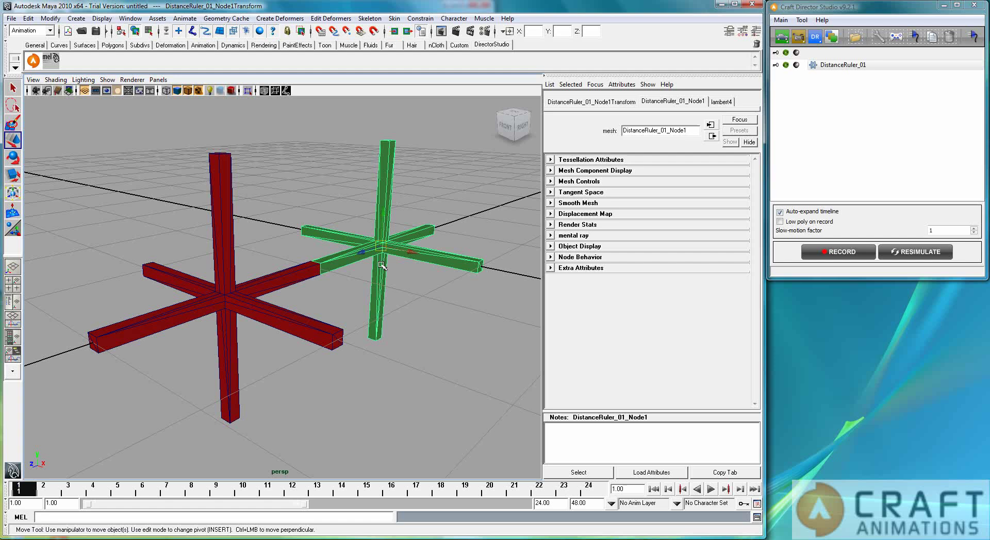
{"action": "left_click", "coordinate": [304, 269]}
{"action": "left_click_drag", "start_coordinate": [350, 307], "coordinate": [375, 303], "text": "alt"}
{"action": "left_click_drag", "start_coordinate": [293, 307], "coordinate": [424, 304], "text": "alt"}
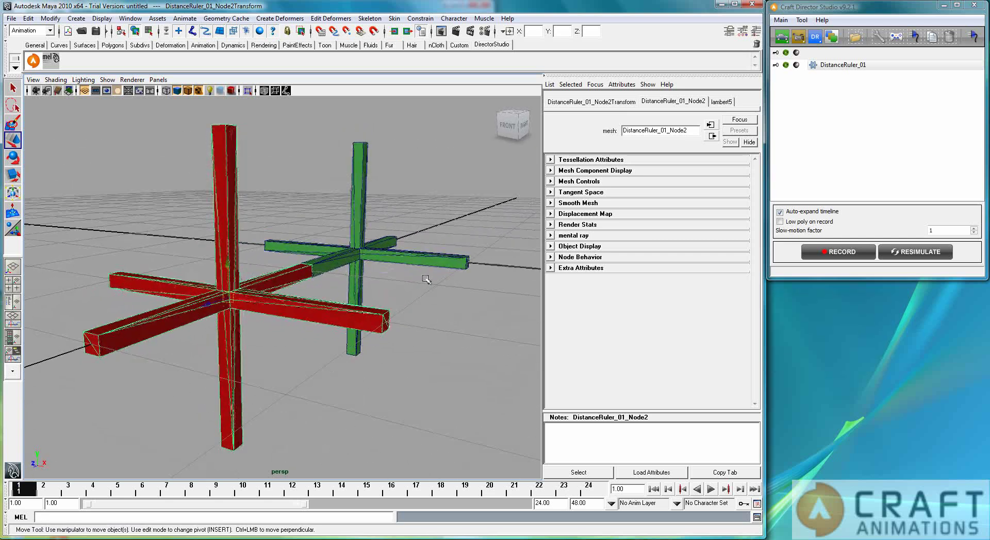
{"action": "scroll", "coordinate": [426, 279], "scroll_direction": "down", "scroll_amount": 2}
{"action": "right_click_drag", "start_coordinate": [469, 294], "coordinate": [332, 295], "text": "alt"}
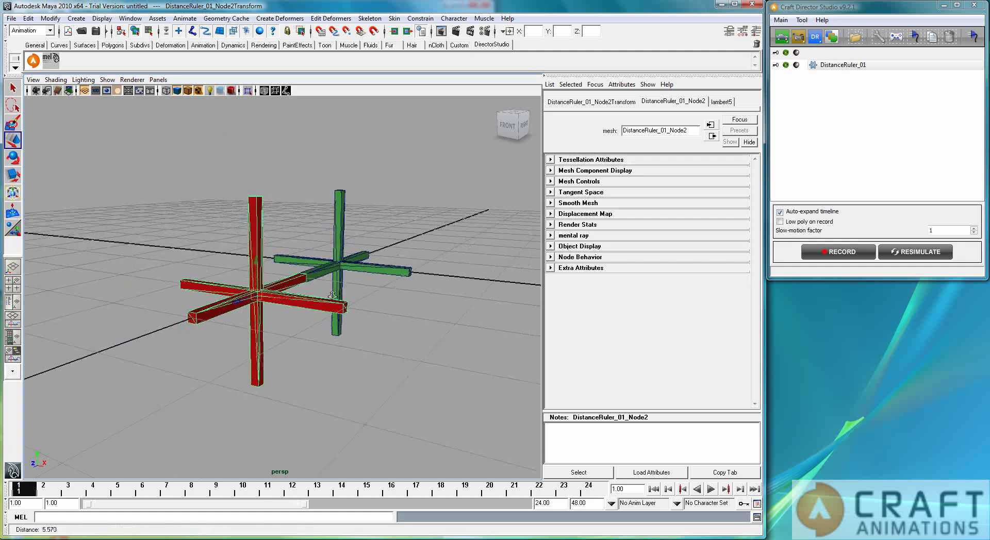
{"action": "middle_click_drag", "start_coordinate": [332, 295], "coordinate": [387, 333], "text": "alt"}
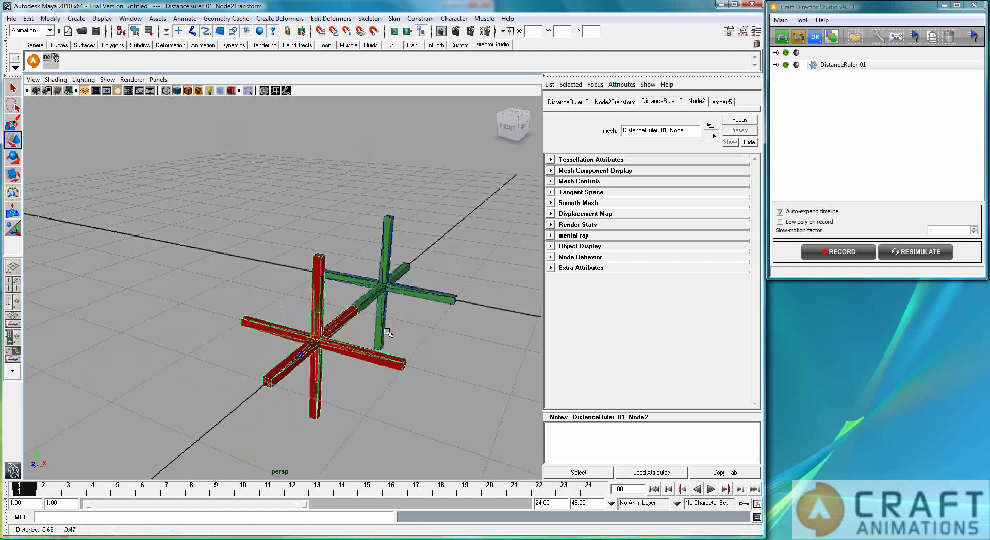
{"action": "left_click", "coordinate": [484, 299]}
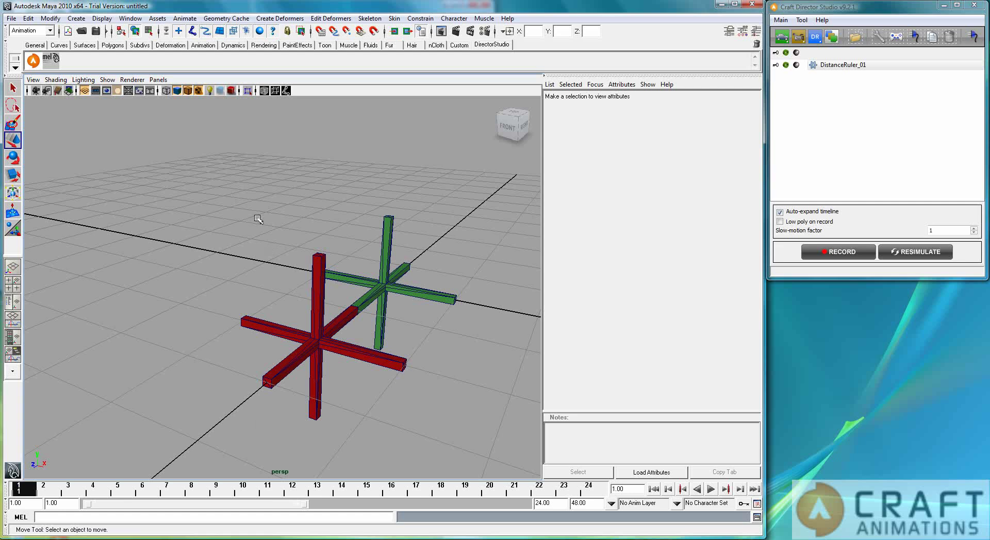
Step: Create a 1DPositioner accessory and shift its cage left along X, then select 1DPositioner_01
{"action": "left_click", "coordinate": [814, 37]}
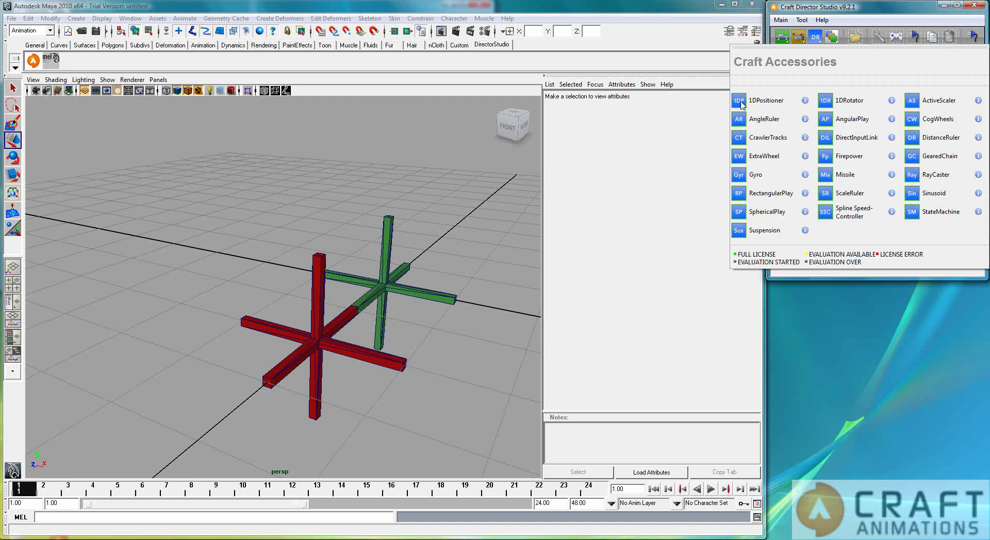
{"action": "left_click", "coordinate": [740, 102]}
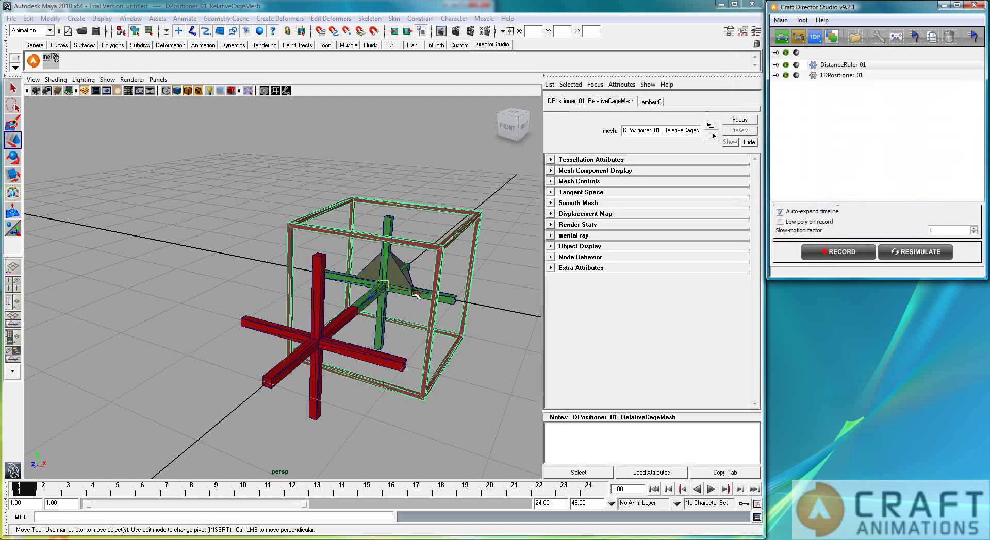
{"action": "left_click_drag", "start_coordinate": [415, 294], "coordinate": [254, 282]}
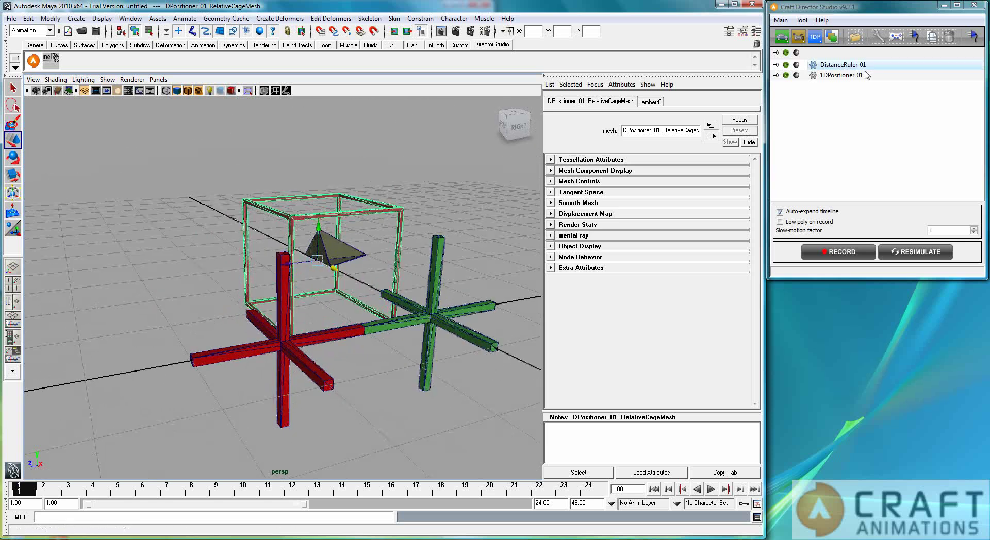
{"action": "left_click", "coordinate": [847, 76]}
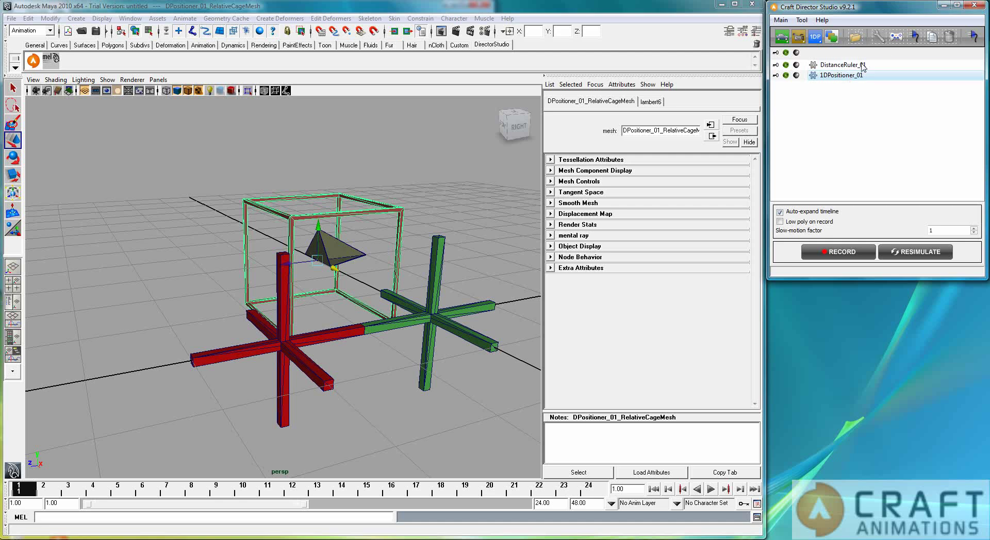
Step: Detect the Logitech Dual Action Y Axis for 1DPositioner_01's Forw/Backw Transl and start a test recording
{"action": "left_click", "coordinate": [896, 37]}
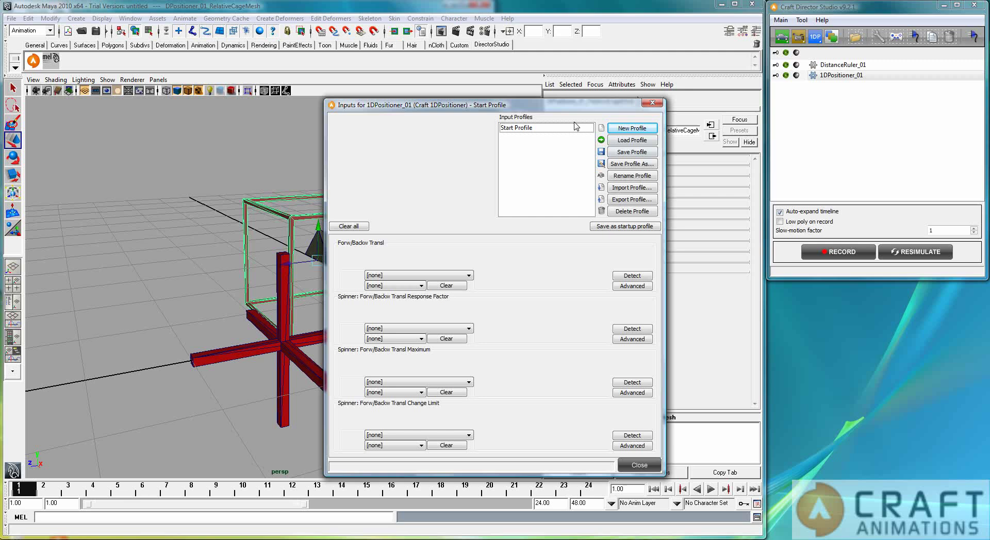
{"action": "left_click_drag", "start_coordinate": [573, 108], "coordinate": [740, 85]}
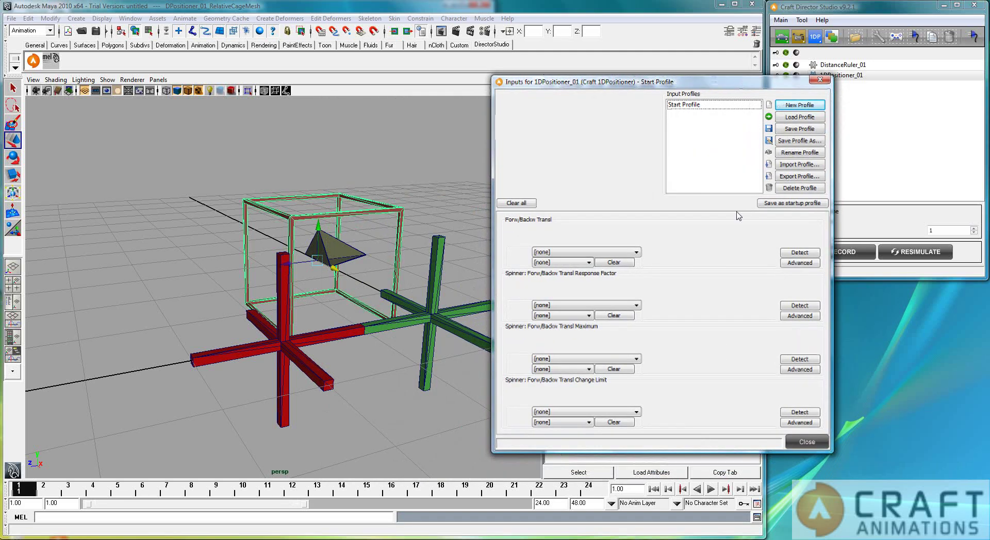
{"action": "left_click", "coordinate": [806, 255]}
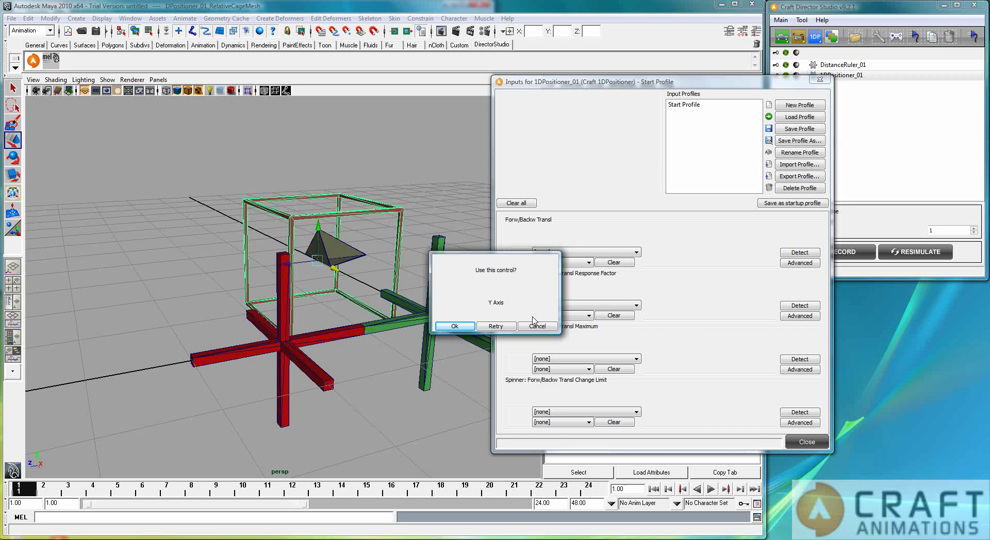
{"action": "left_click", "coordinate": [466, 329]}
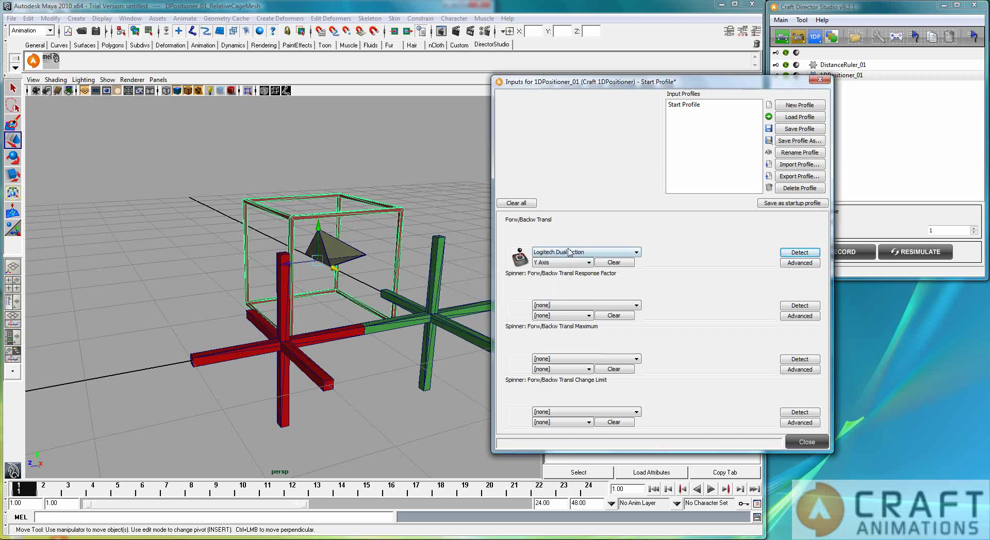
{"action": "left_click", "coordinate": [811, 443]}
{"action": "left_click", "coordinate": [852, 254]}
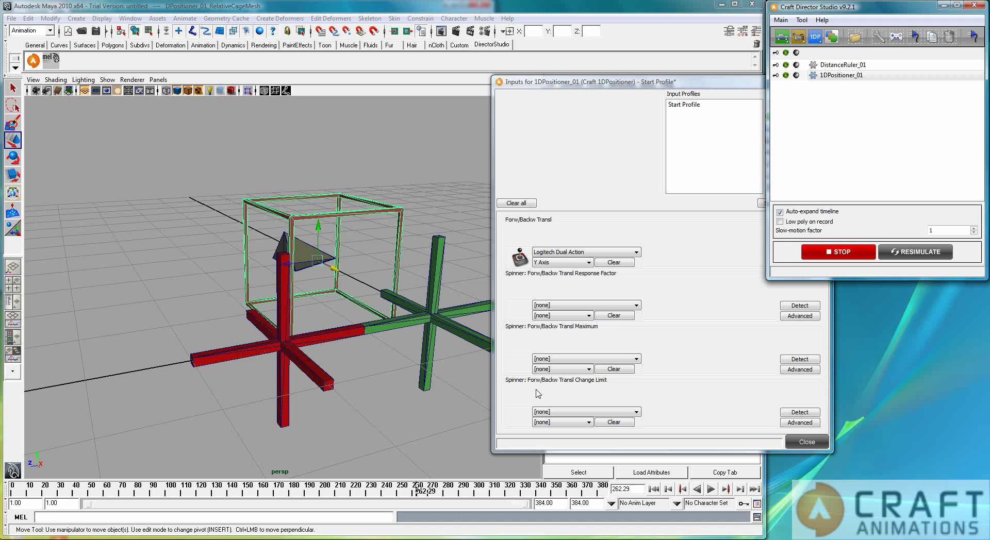
Step: Stop the test take and set 1DPositioner_01's Response Factor and Change Limit to 0
{"action": "left_click", "coordinate": [838, 252]}
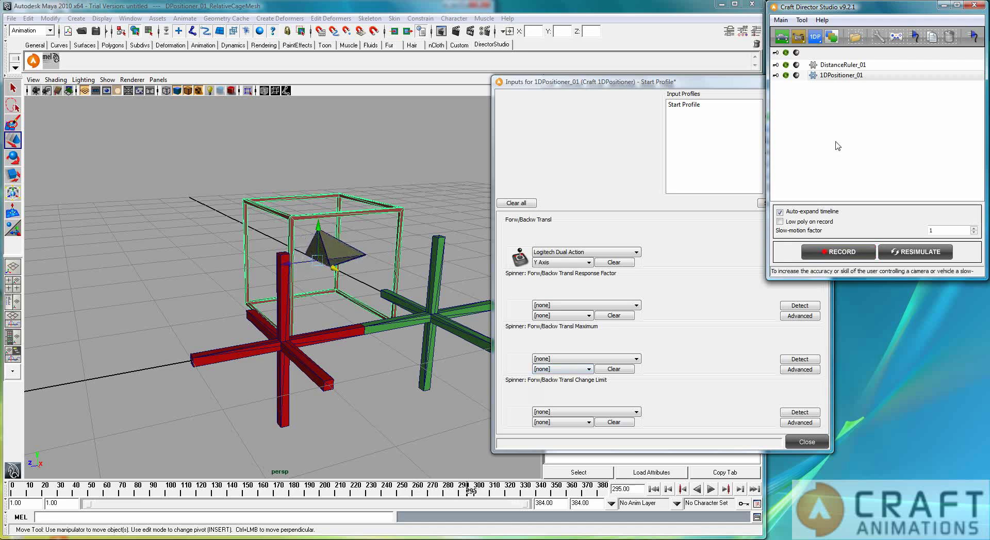
{"action": "double_click", "coordinate": [838, 75]}
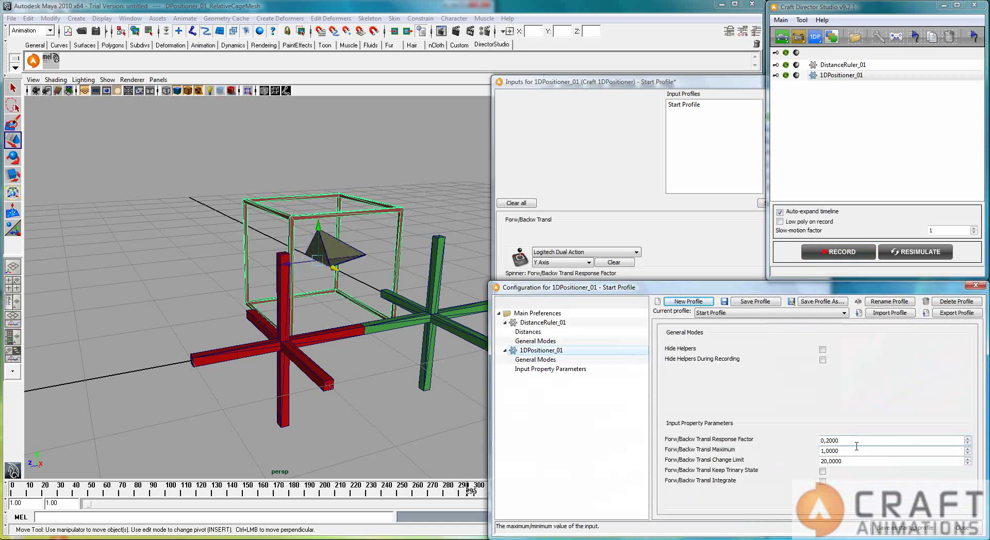
{"action": "double_click", "coordinate": [833, 441]}
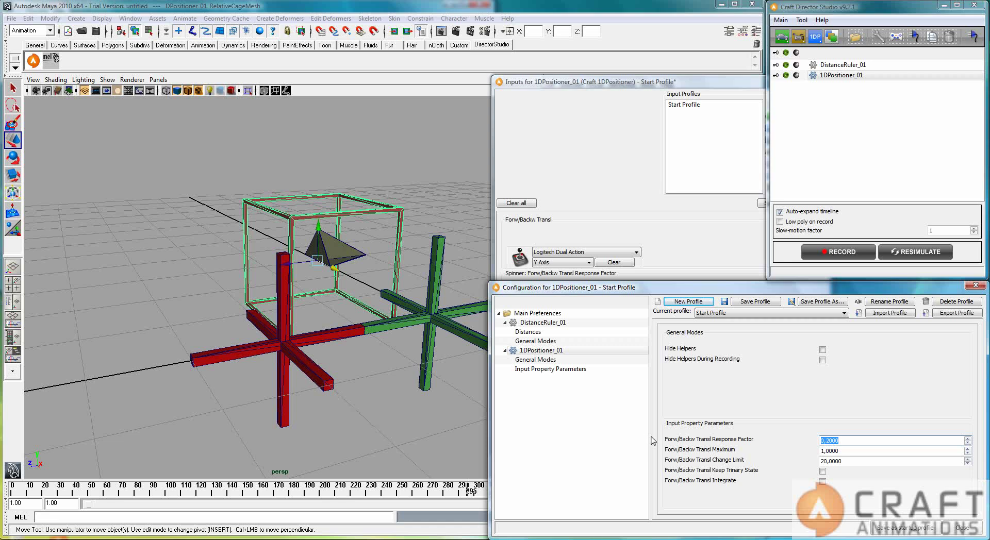
{"action": "type", "text": "0"}
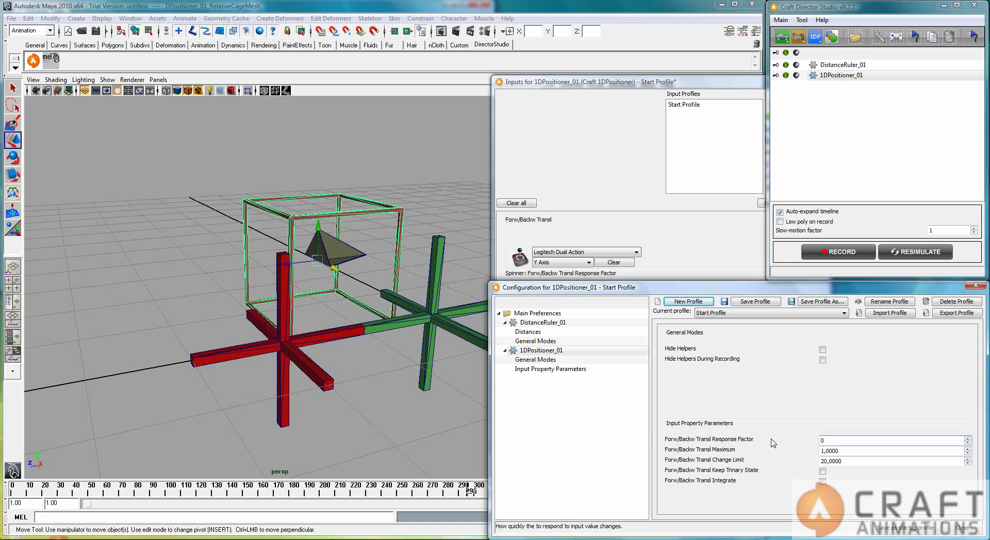
{"action": "double_click", "coordinate": [849, 460]}
{"action": "type", "text": "0"}
{"action": "key", "text": "Return"}
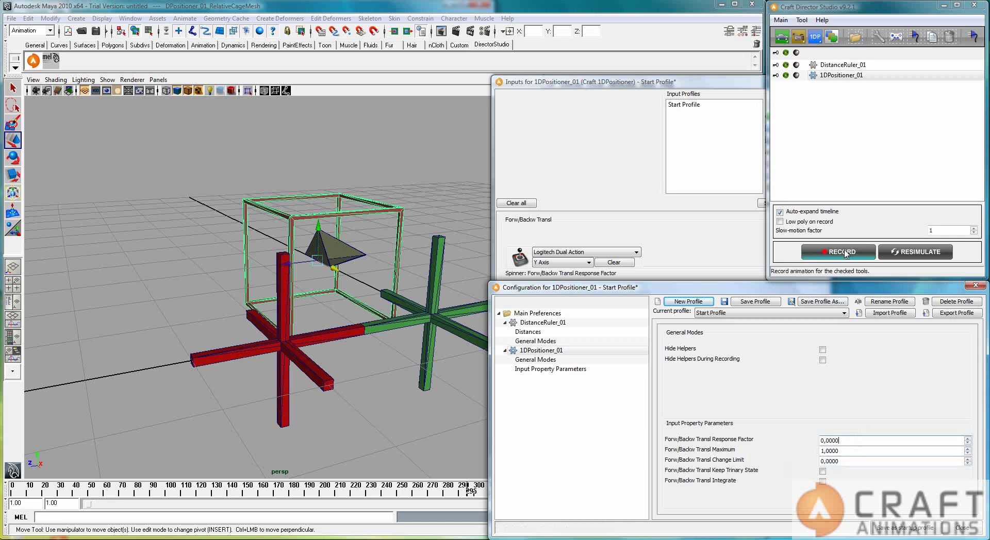
Step: Record another test take, stop it, and scrub back through the recorded animation
{"action": "left_click", "coordinate": [843, 253]}
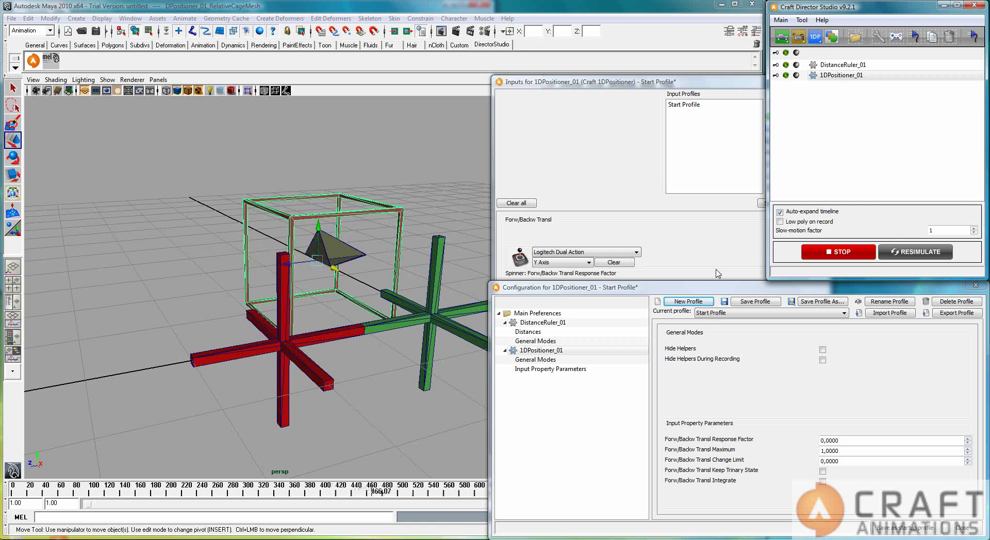
{"action": "left_click", "coordinate": [841, 253]}
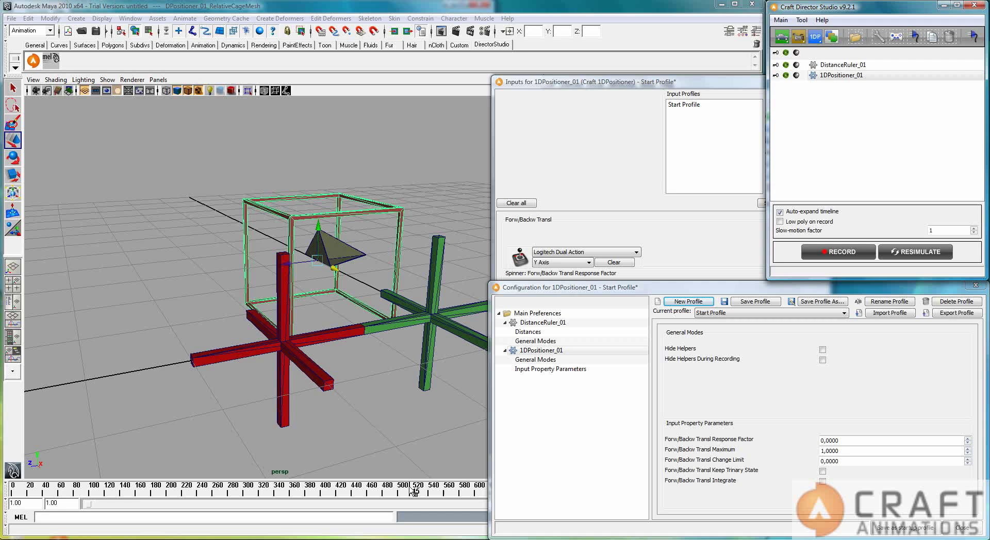
{"action": "left_click_drag", "start_coordinate": [412, 490], "coordinate": [12, 490]}
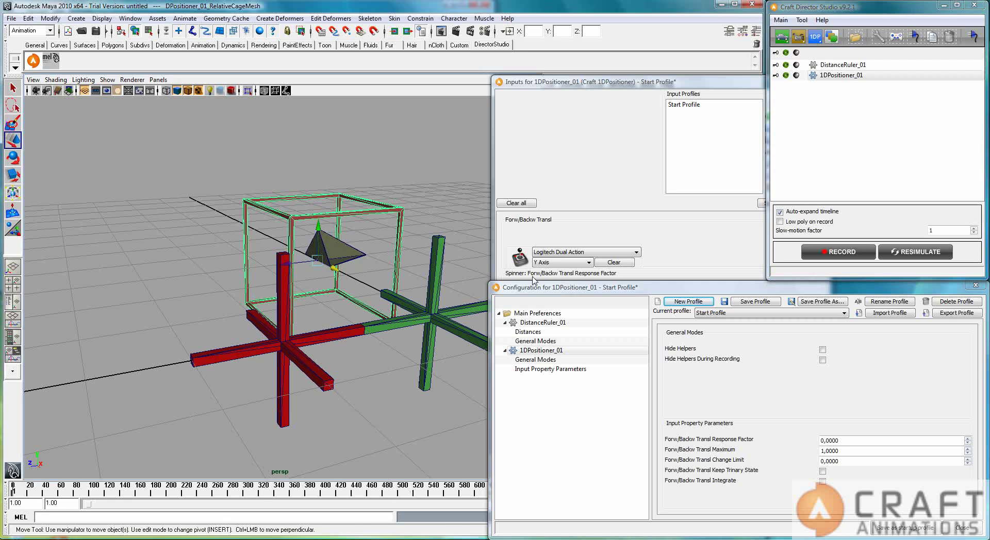
Step: Close the configuration window and show the Forw/Backw Transl input-source choices in the Inputs window
{"action": "left_click", "coordinate": [976, 287]}
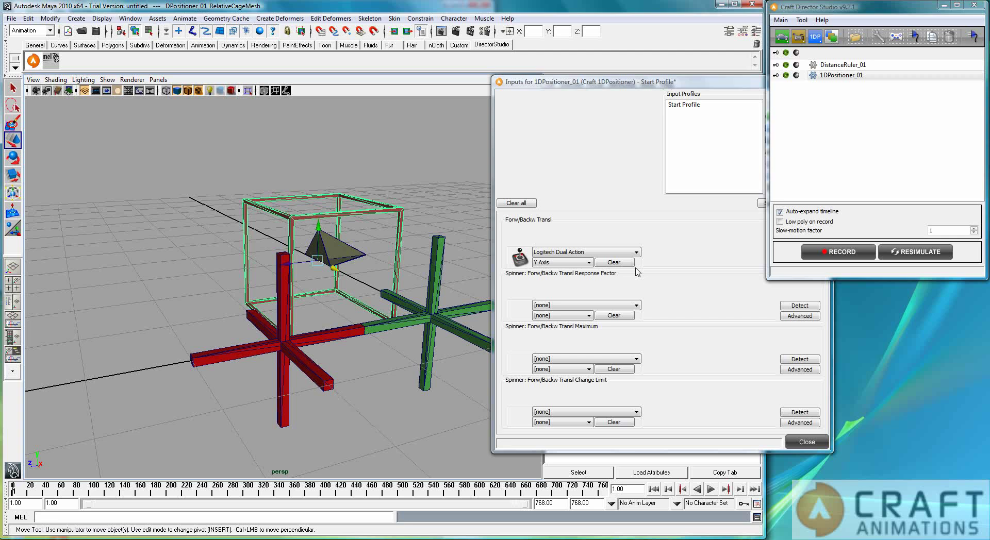
{"action": "mouse_move", "coordinate": [358, 373]}
{"action": "left_mouse_down", "text": "alt"}
{"action": "mouse_move", "coordinate": [391, 382]}
{"action": "mouse_move", "coordinate": [393, 351]}
{"action": "mouse_move", "coordinate": [375, 366]}
{"action": "left_mouse_up", "text": "alt"}
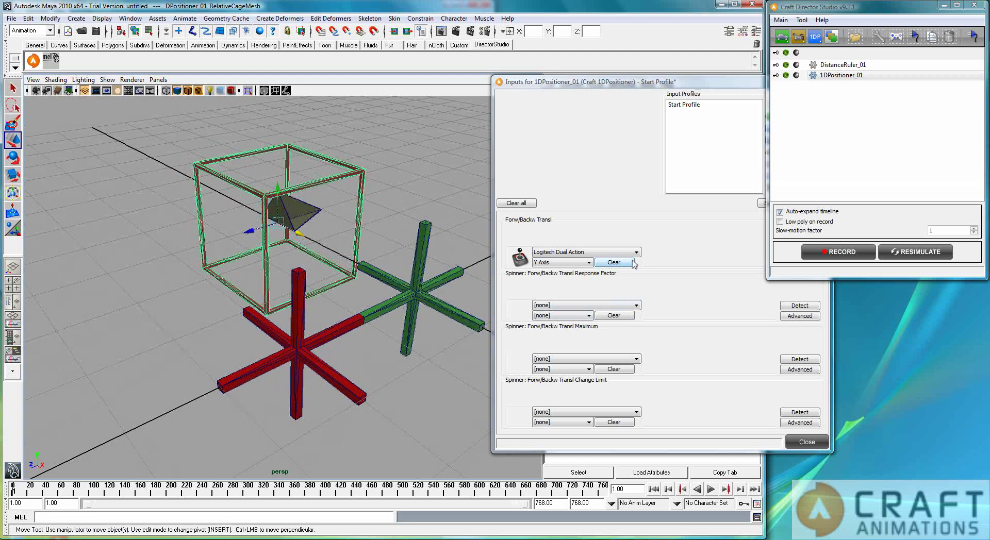
{"action": "left_click", "coordinate": [646, 255]}
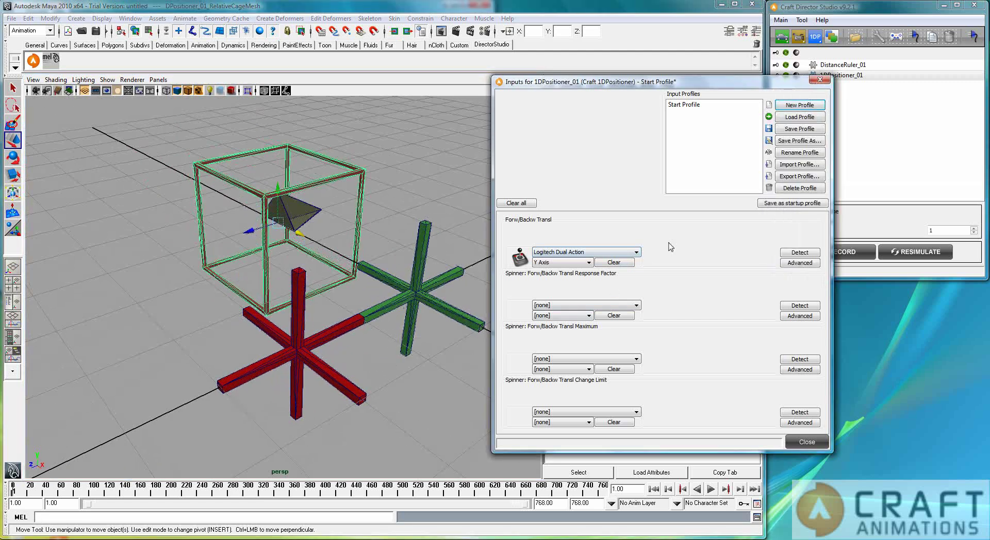
{"action": "left_click", "coordinate": [636, 254]}
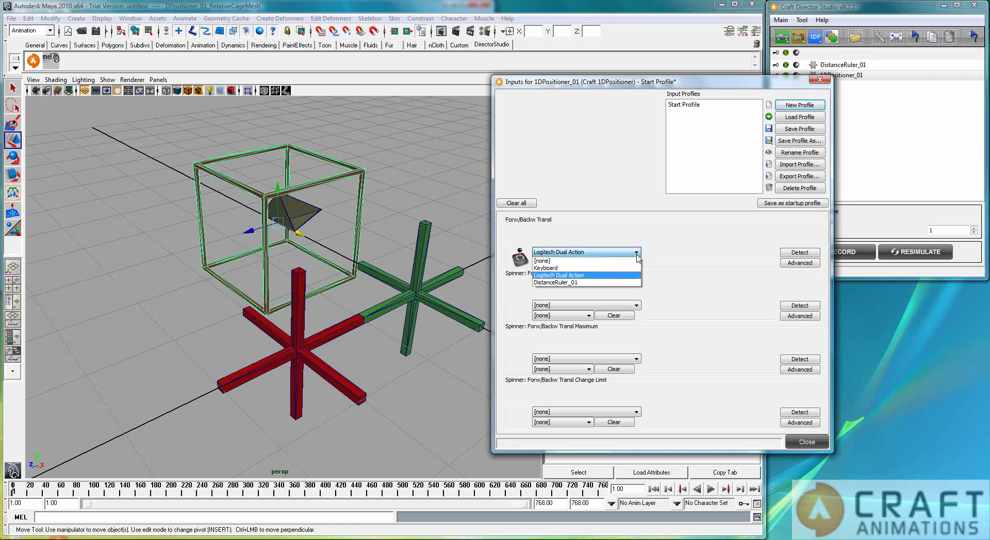
Step: Try DistanceRuler_01 as the source, then revert to Logitech Dual Action and browse its axes
{"action": "left_click", "coordinate": [558, 283]}
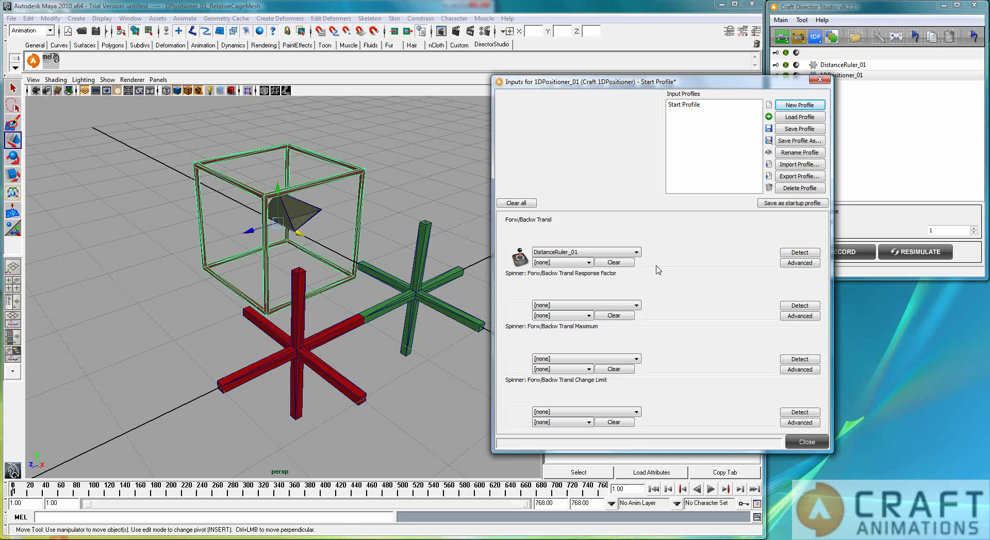
{"action": "left_click", "coordinate": [634, 253]}
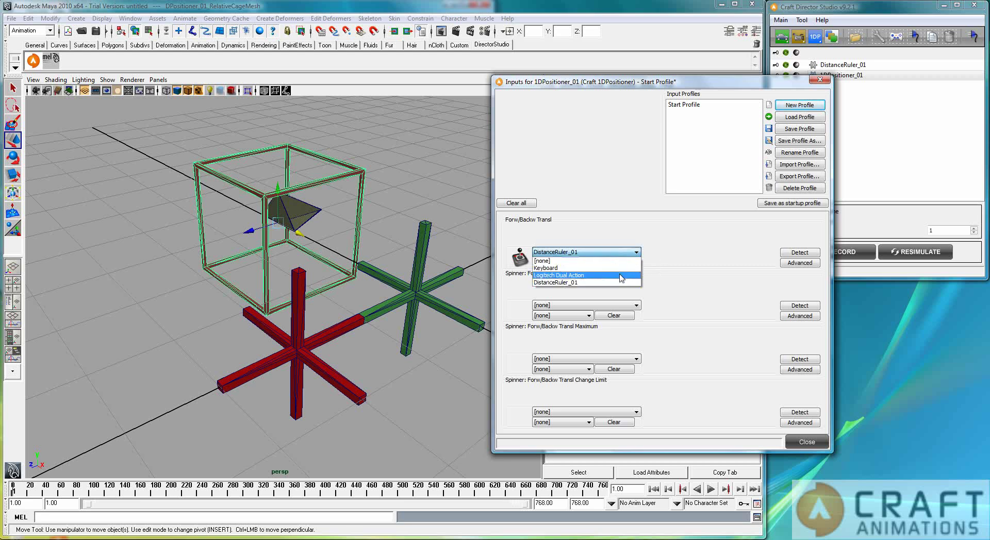
{"action": "left_click", "coordinate": [621, 276]}
{"action": "left_click", "coordinate": [588, 262]}
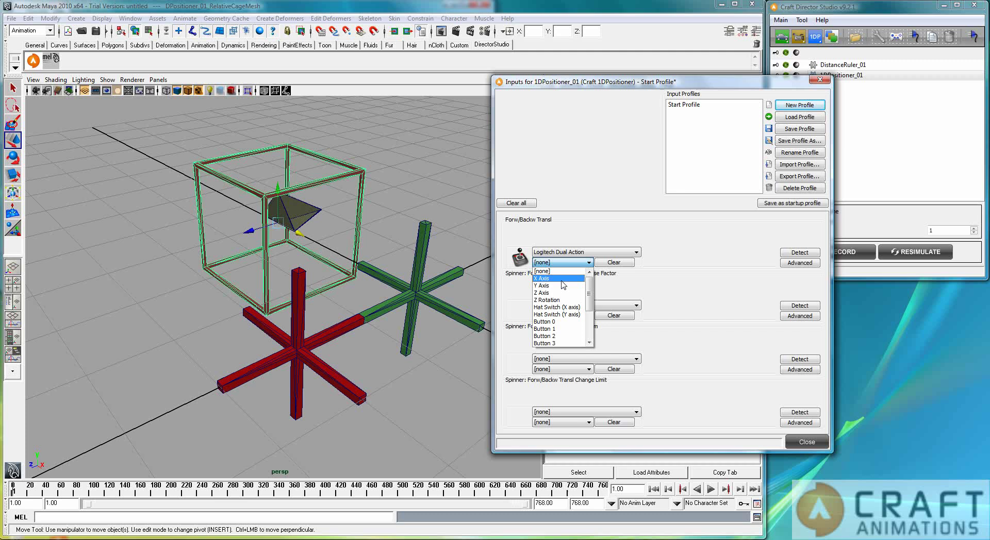
{"action": "left_click", "coordinate": [636, 257]}
Step: Drive Forw/Backw Transl with DistanceRuler_01's Distance value and bring the tool list forward
{"action": "left_click", "coordinate": [624, 254]}
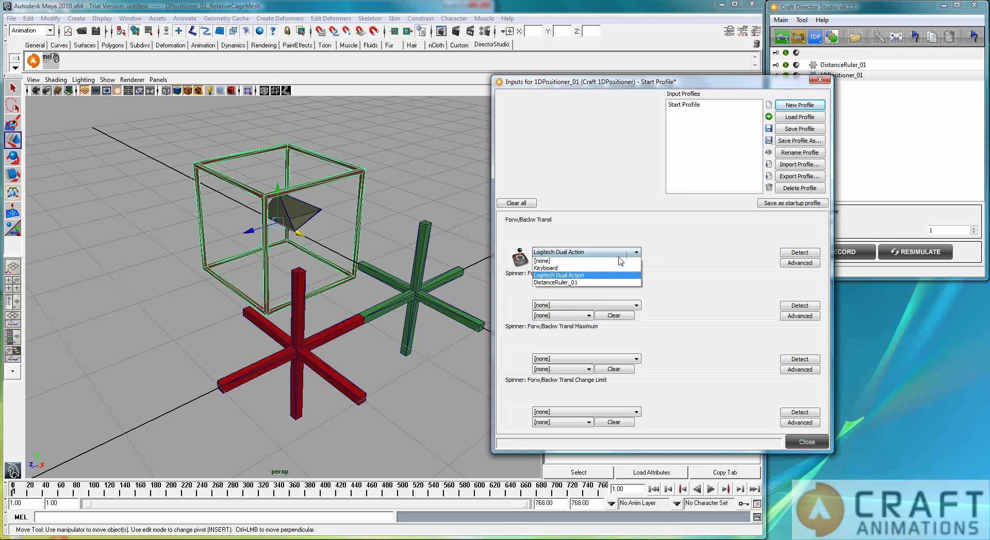
{"action": "left_click", "coordinate": [601, 284]}
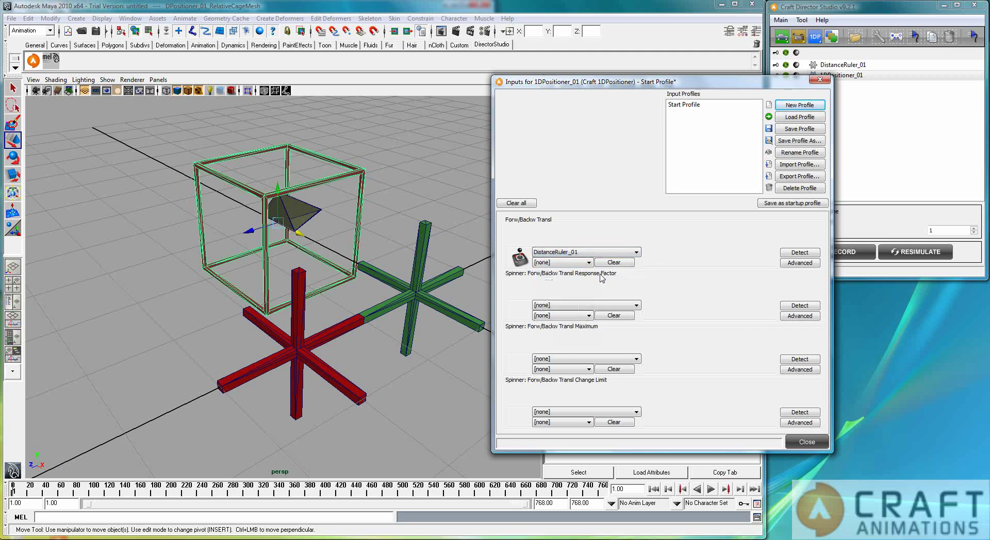
{"action": "left_click", "coordinate": [591, 263]}
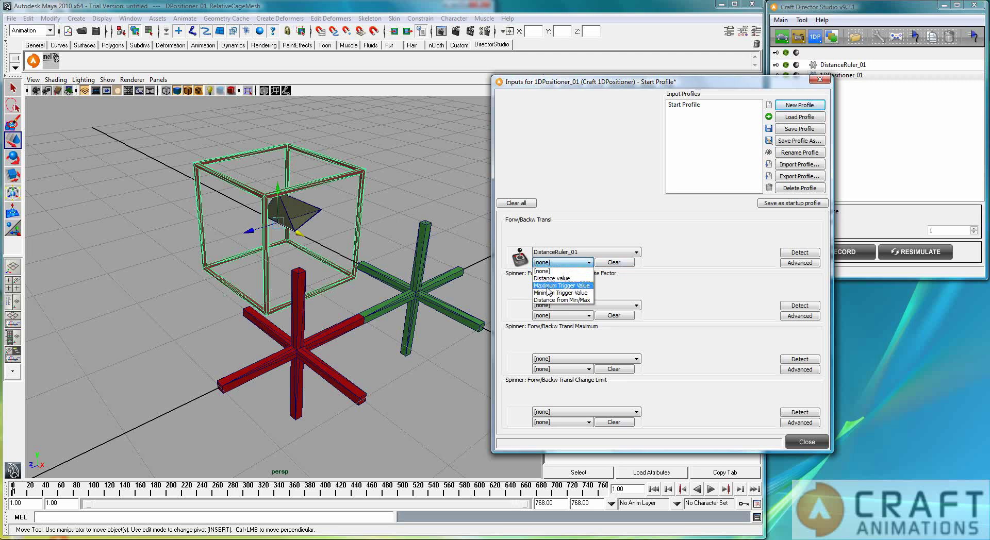
{"action": "left_click", "coordinate": [298, 353]}
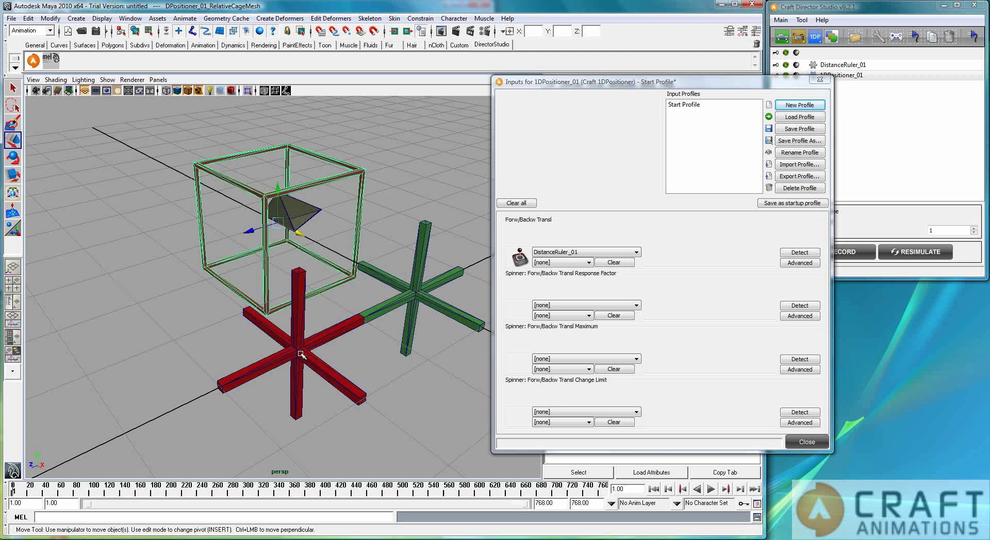
{"action": "left_click", "coordinate": [301, 354]}
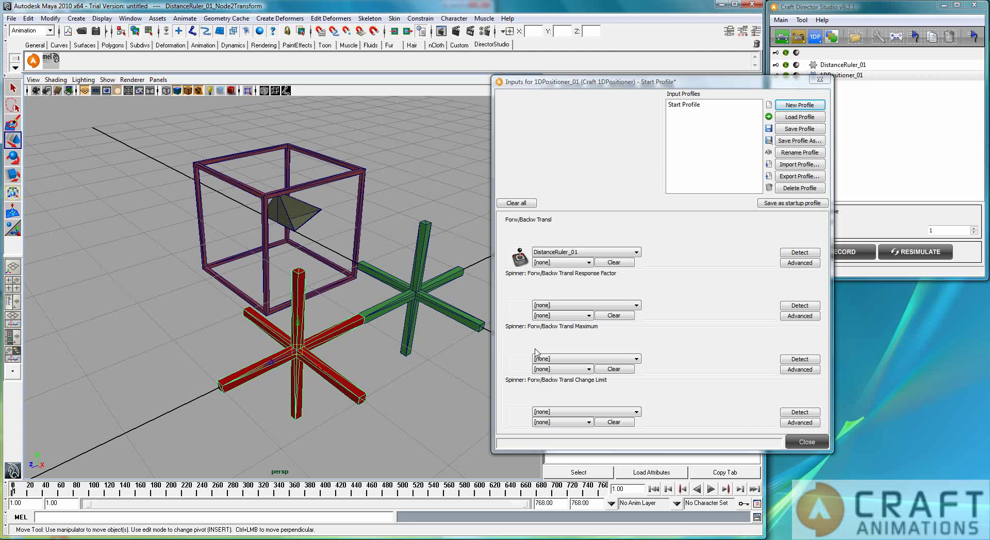
{"action": "left_click", "coordinate": [586, 264]}
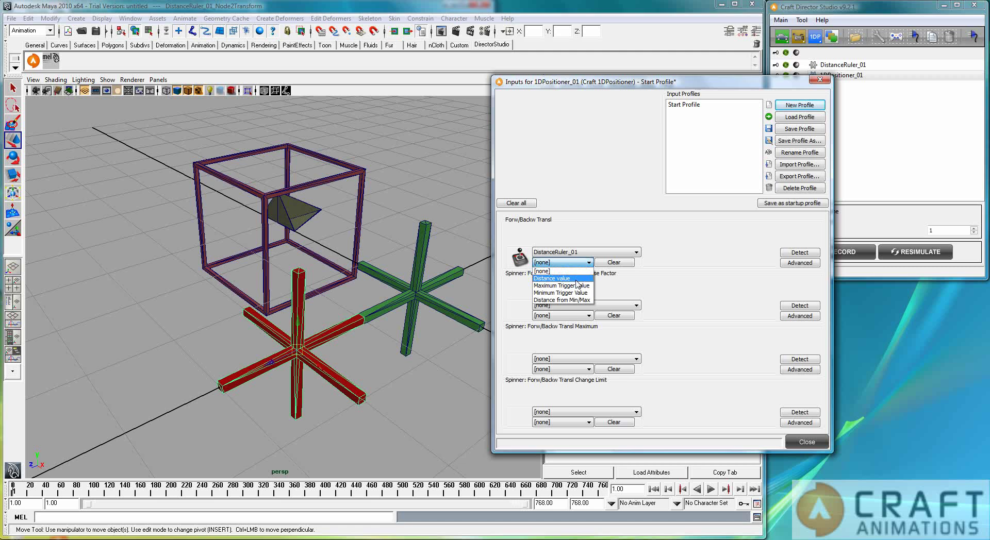
{"action": "left_click", "coordinate": [576, 280]}
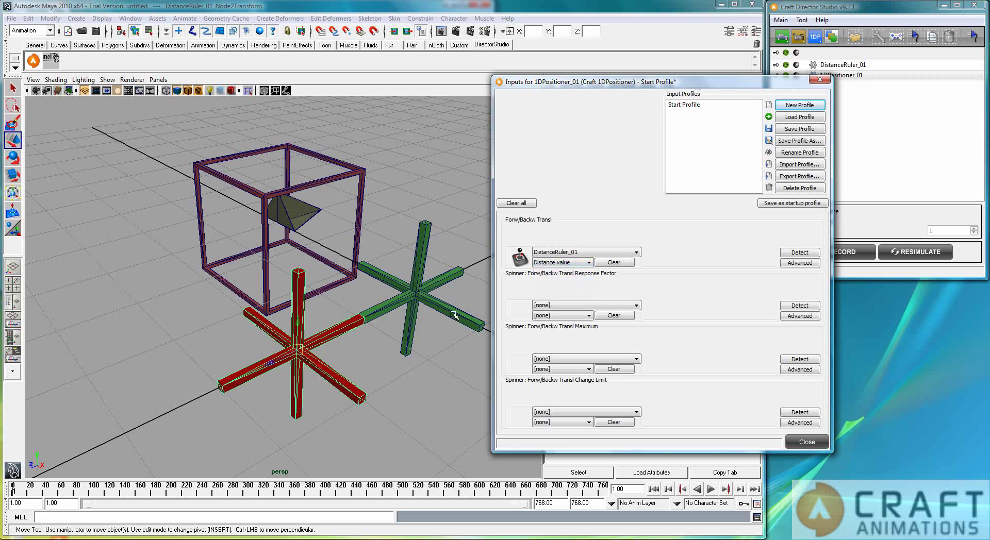
{"action": "left_click", "coordinate": [851, 68]}
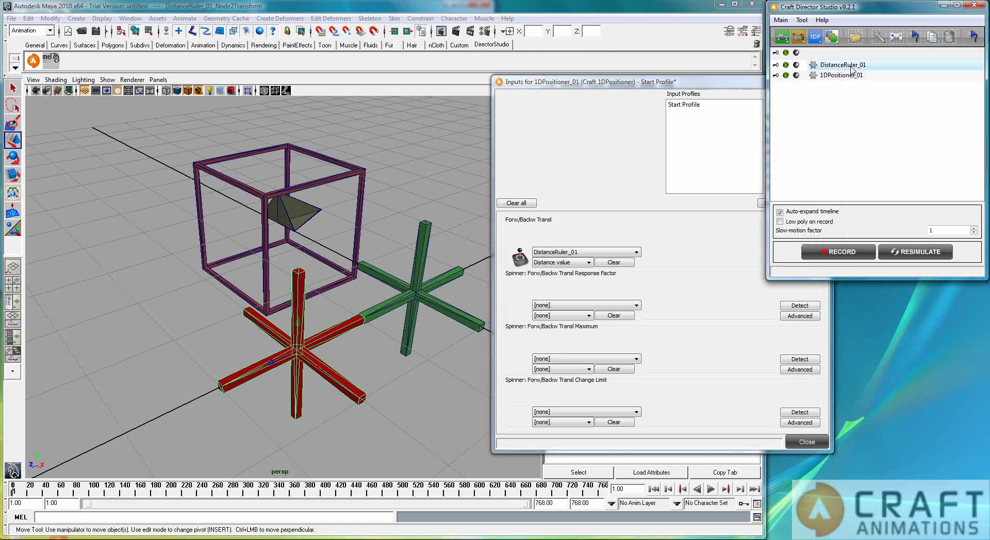
Step: Open the DistanceRuler_01 configuration and select the green, then red, ruler node
{"action": "double_click", "coordinate": [851, 68]}
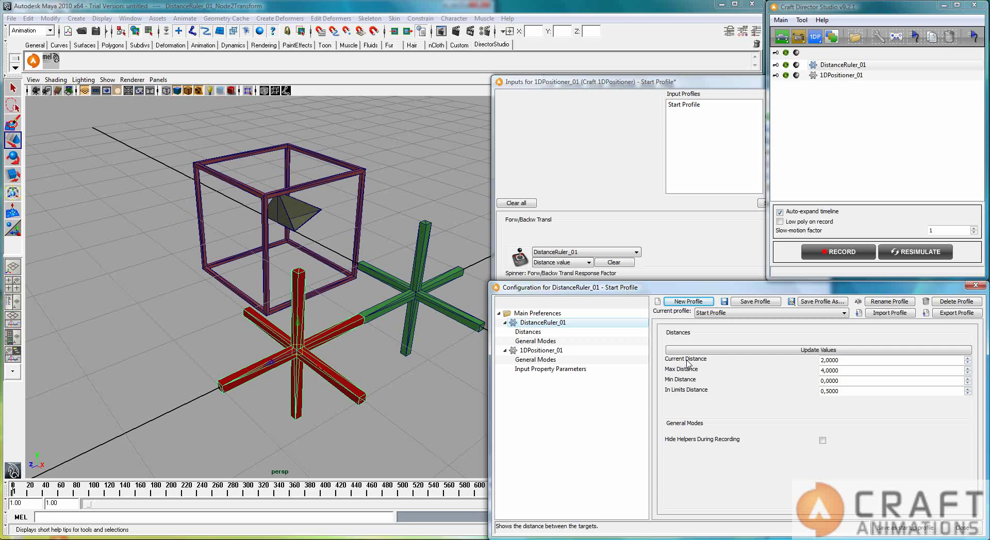
{"action": "left_click", "coordinate": [424, 299]}
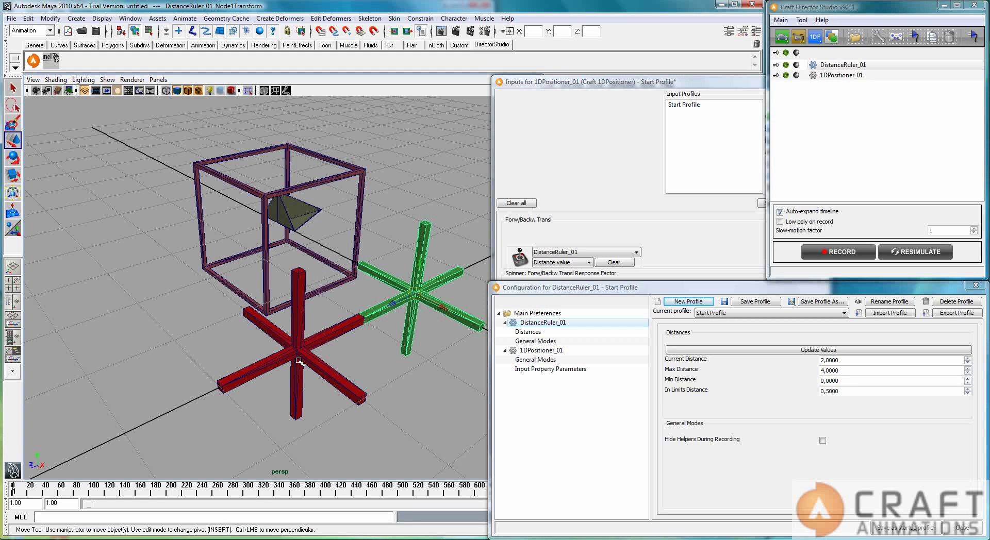
{"action": "left_click", "coordinate": [296, 347]}
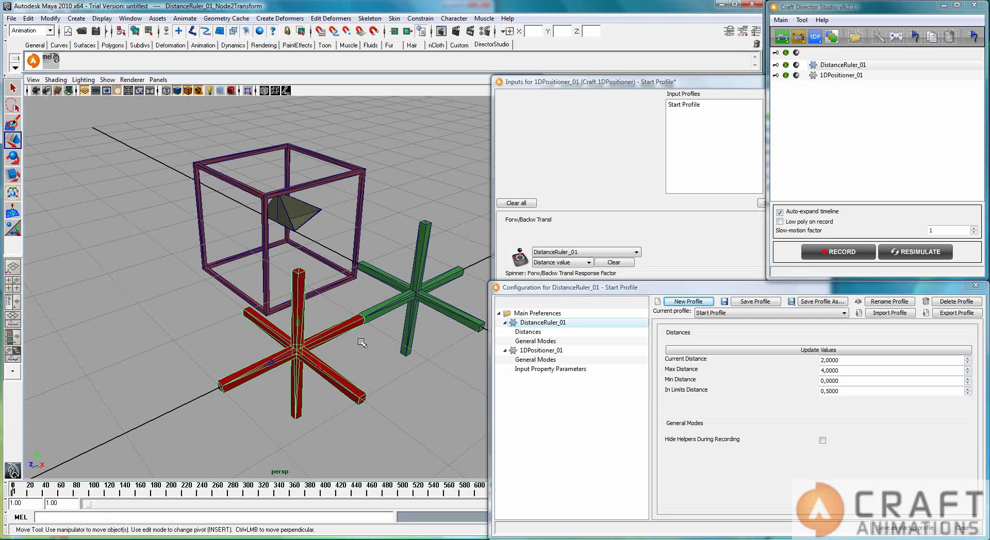
Step: Record a test take while nudging the red node, then open the distance input's Advanced settings
{"action": "left_click", "coordinate": [851, 252]}
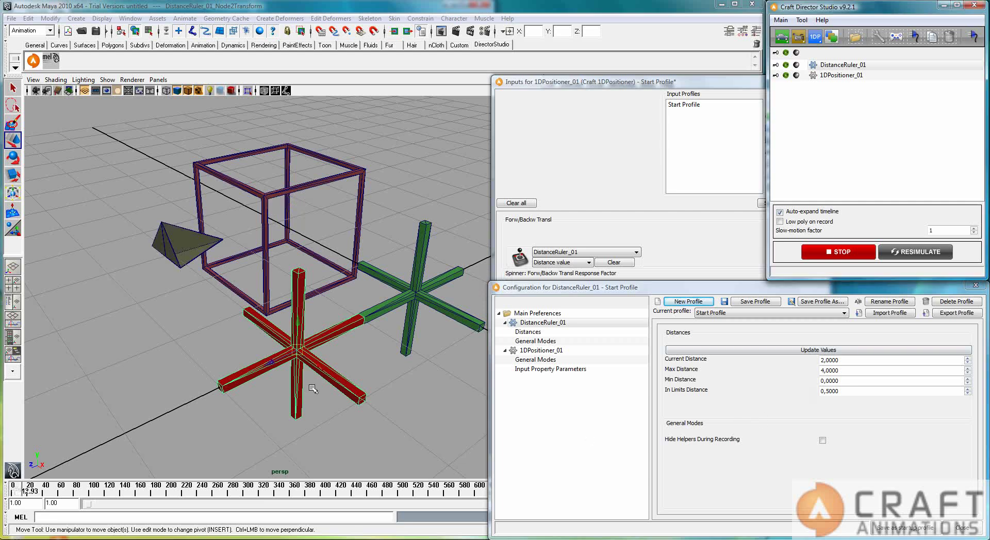
{"action": "left_click_drag", "start_coordinate": [274, 367], "coordinate": [310, 340]}
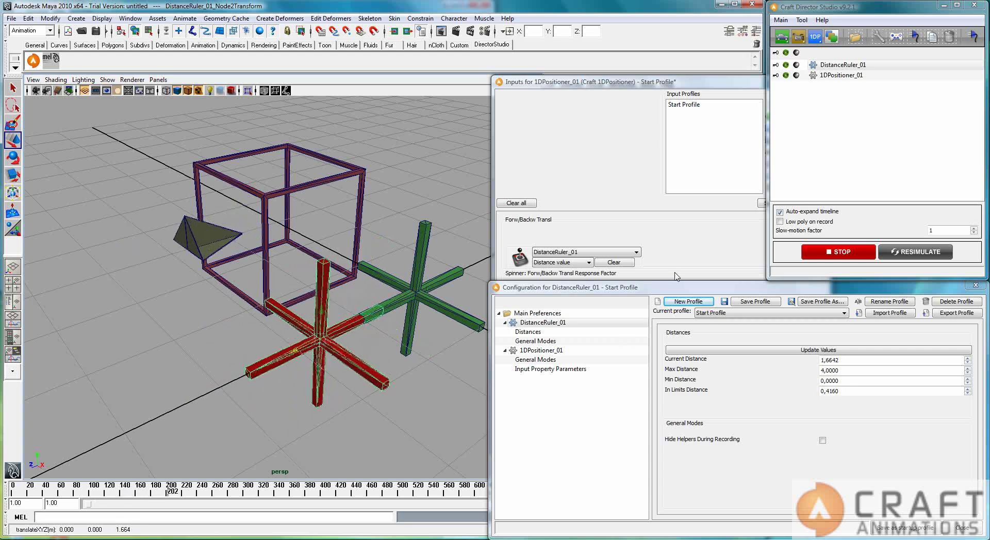
{"action": "left_click", "coordinate": [729, 257]}
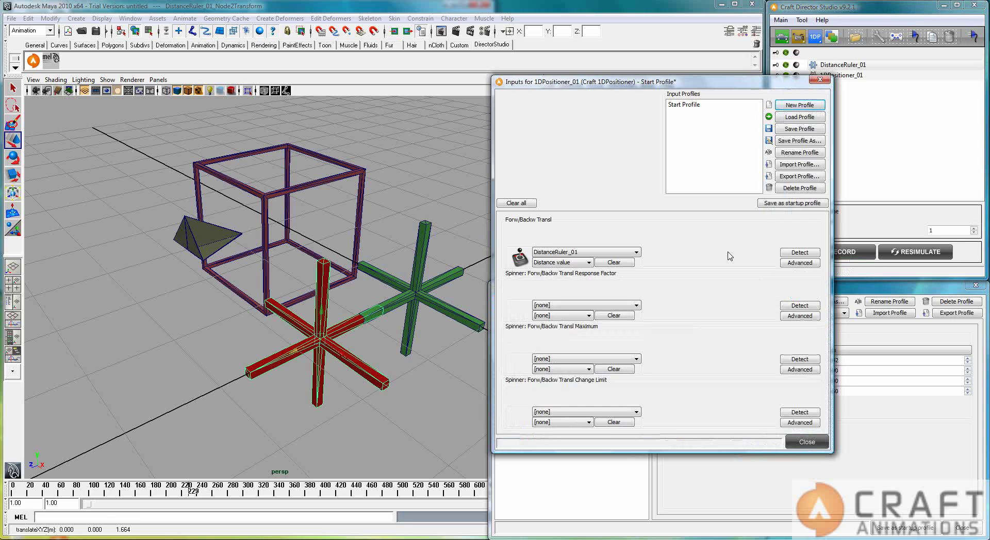
{"action": "left_click", "coordinate": [800, 263]}
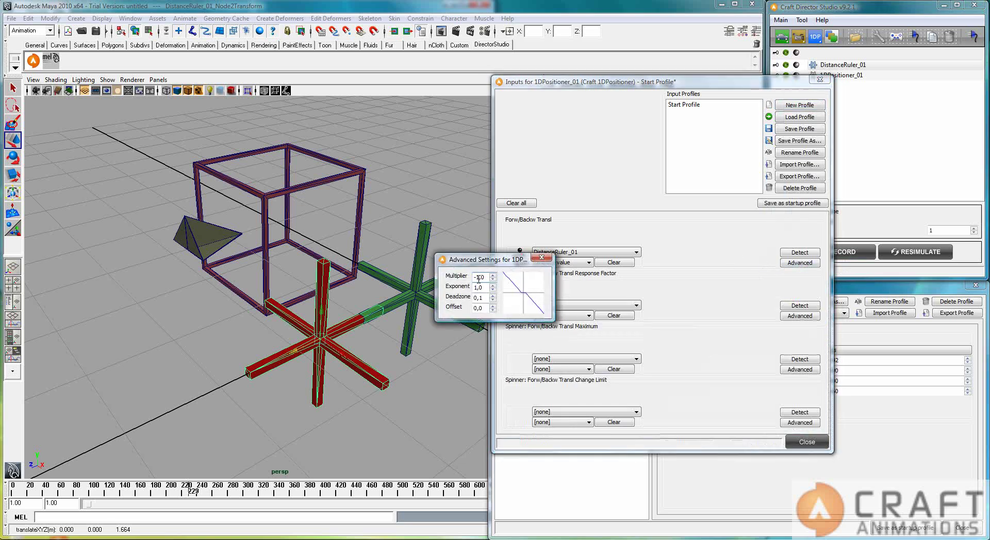
Step: Set the distance input's Multiplier to 1 and close Advanced Settings
{"action": "left_click_drag", "start_coordinate": [486, 277], "coordinate": [474, 278]}
{"action": "type", "text": "1"}
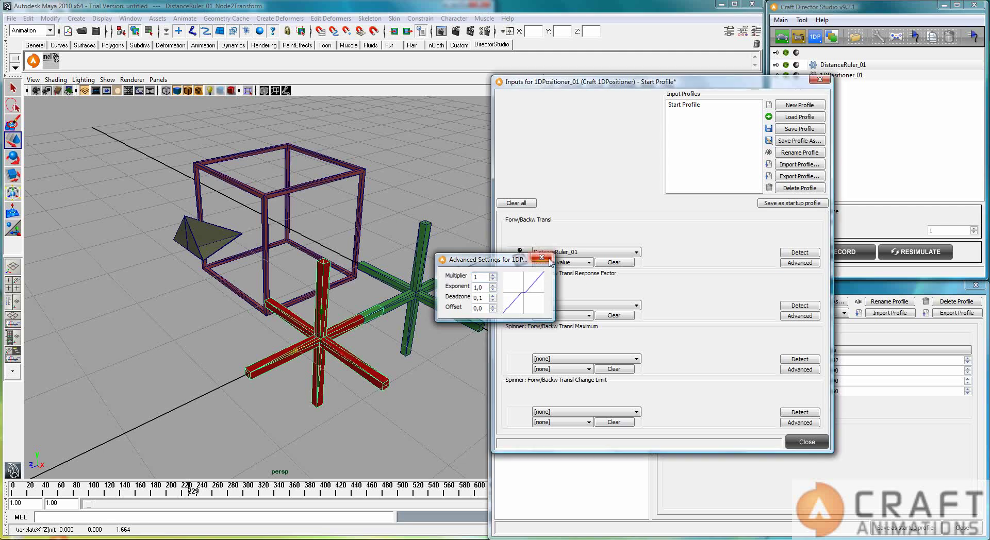
{"action": "left_click", "coordinate": [541, 257]}
Step: Record again while dragging the red ruler node onto and away from the green node
{"action": "left_click", "coordinate": [864, 252]}
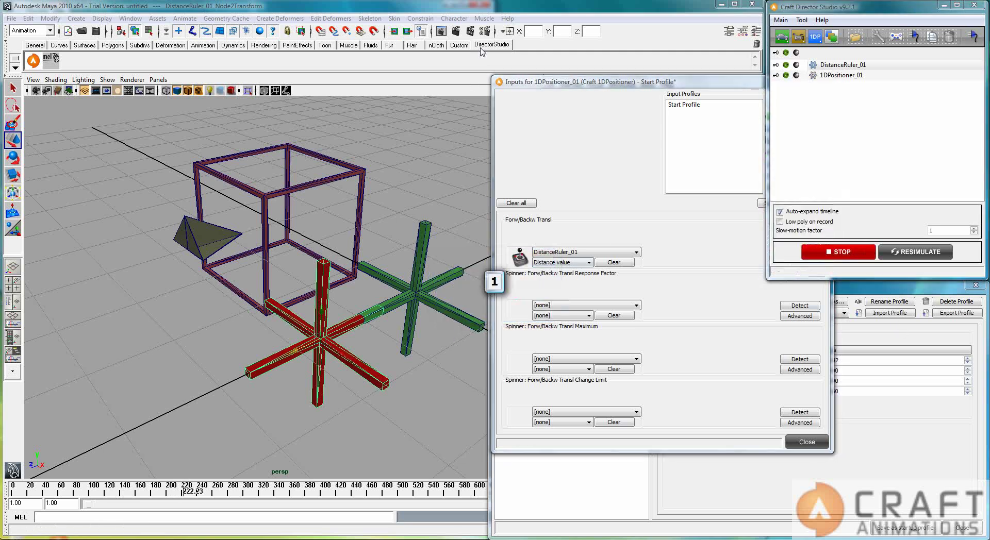
{"action": "left_click", "coordinate": [621, 481]}
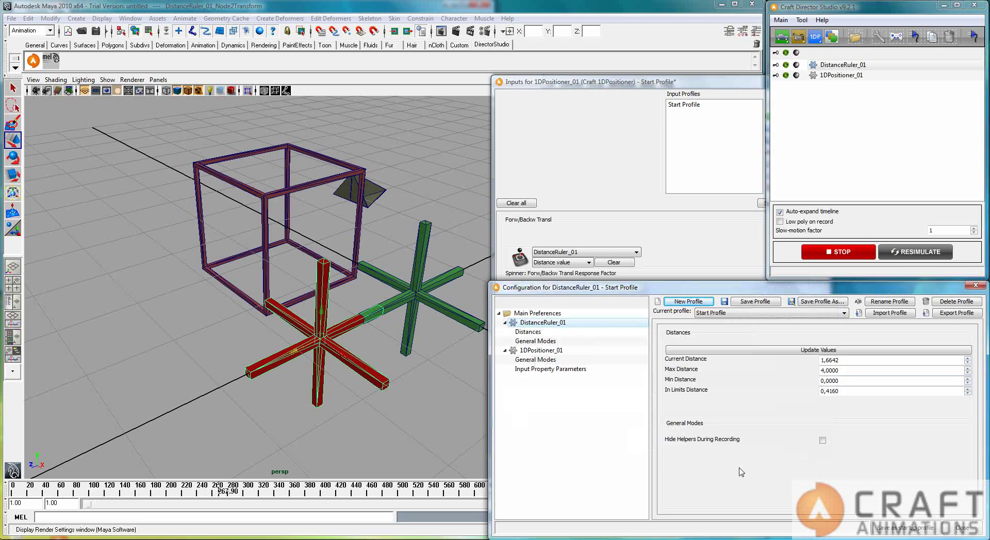
{"action": "left_click_drag", "start_coordinate": [309, 351], "coordinate": [404, 300]}
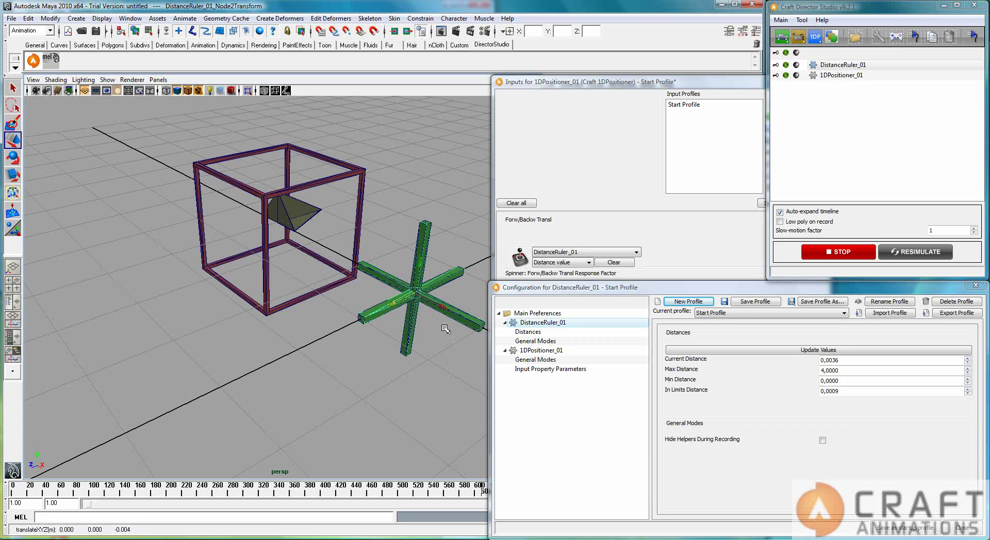
{"action": "left_click_drag", "start_coordinate": [396, 303], "coordinate": [390, 283]}
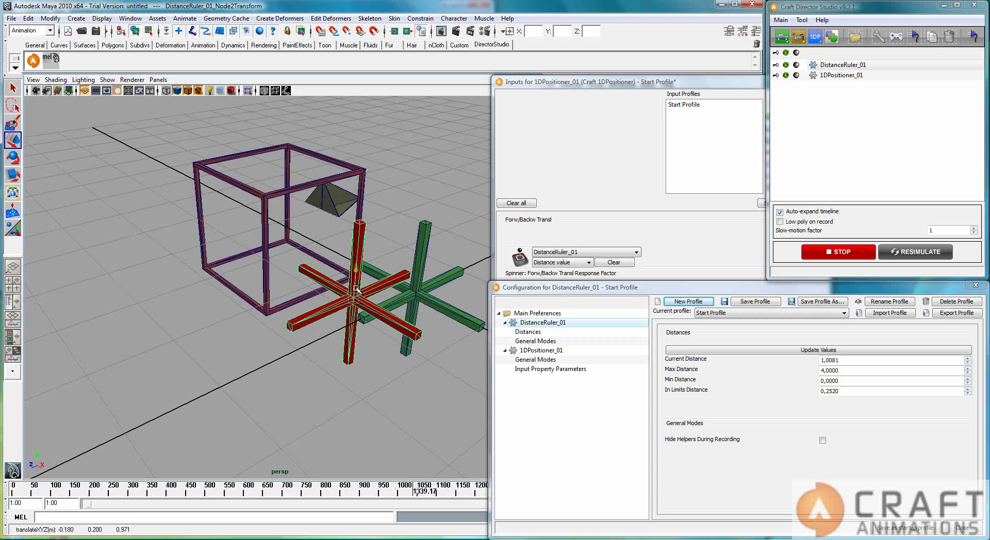
{"action": "left_click_drag", "start_coordinate": [359, 285], "coordinate": [351, 377]}
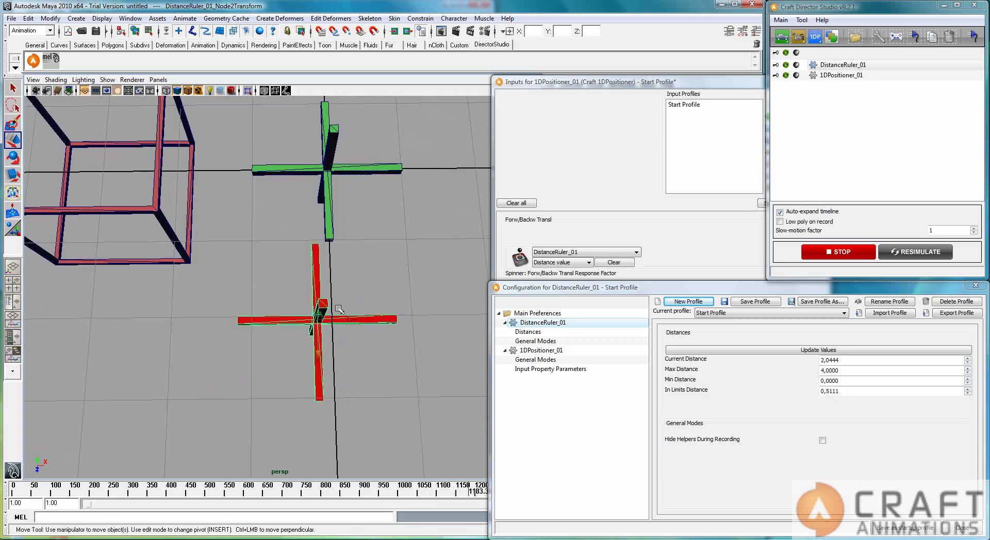
{"action": "left_click_drag", "start_coordinate": [351, 324], "coordinate": [364, 318]}
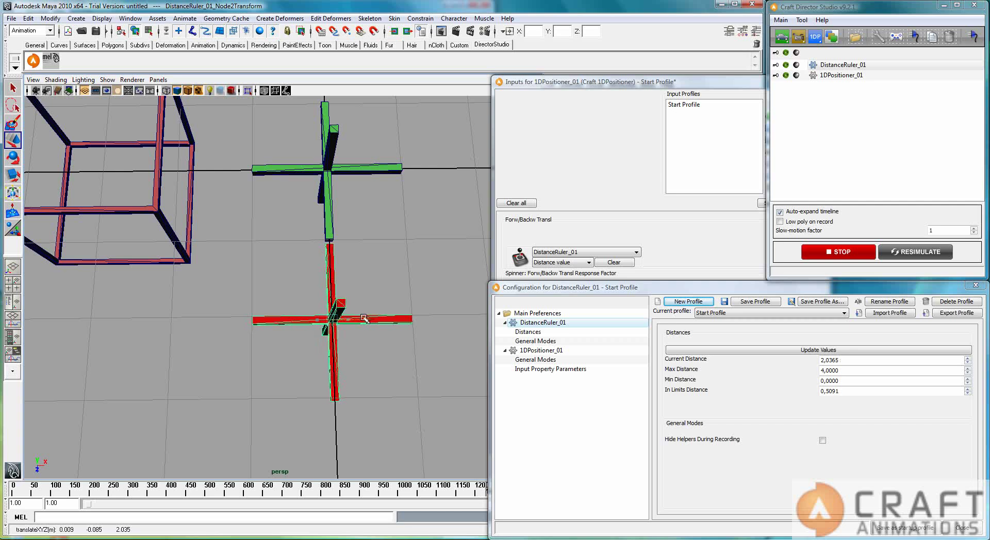
{"action": "left_click_drag", "start_coordinate": [361, 356], "coordinate": [303, 328], "text": "alt"}
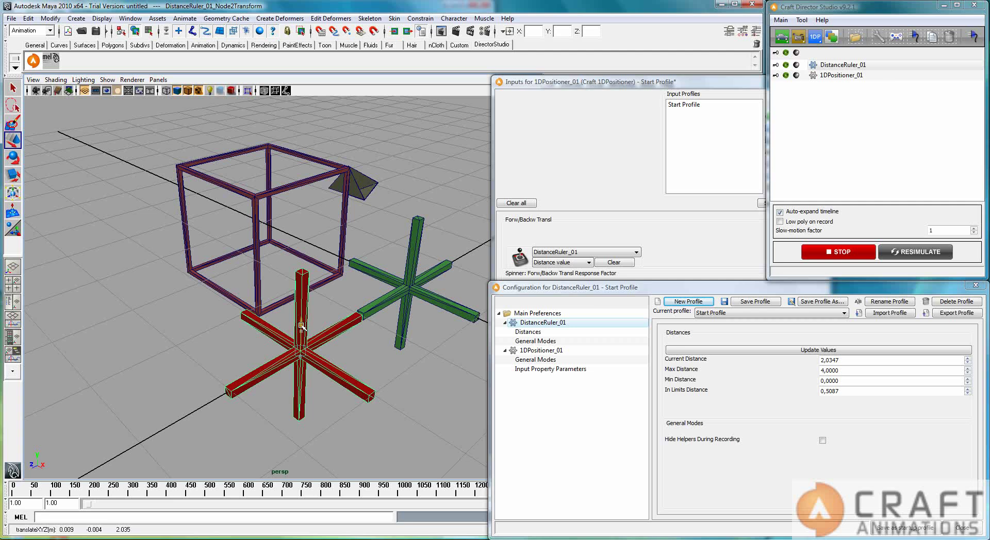
{"action": "mouse_move", "coordinate": [374, 398]}
{"action": "left_mouse_down", "text": "alt"}
{"action": "mouse_move", "coordinate": [345, 384]}
{"action": "mouse_move", "coordinate": [361, 400]}
{"action": "left_mouse_up", "text": "alt"}
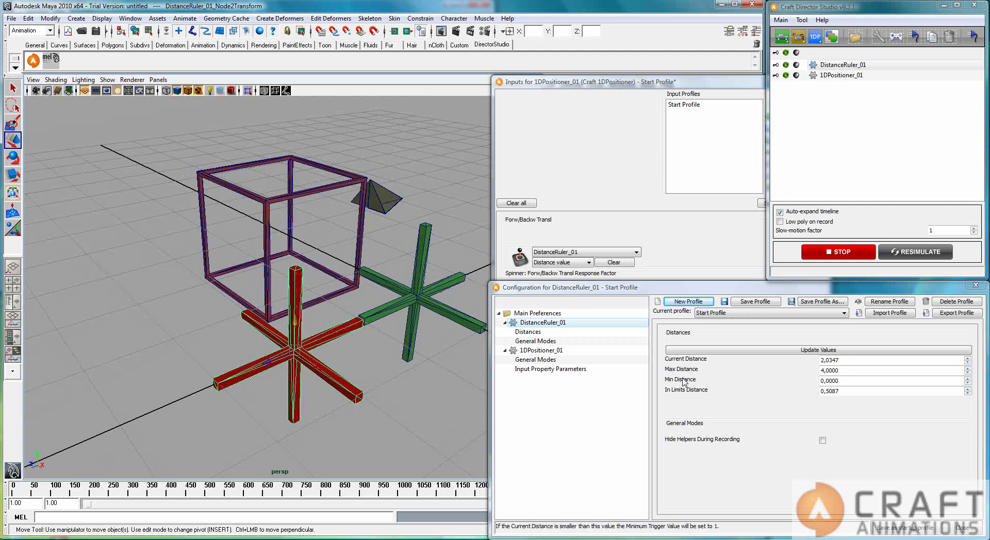
Step: Stop recording and set DistanceRuler_01's Min Distance to 1 and Max Distance to 3
{"action": "left_click", "coordinate": [840, 259]}
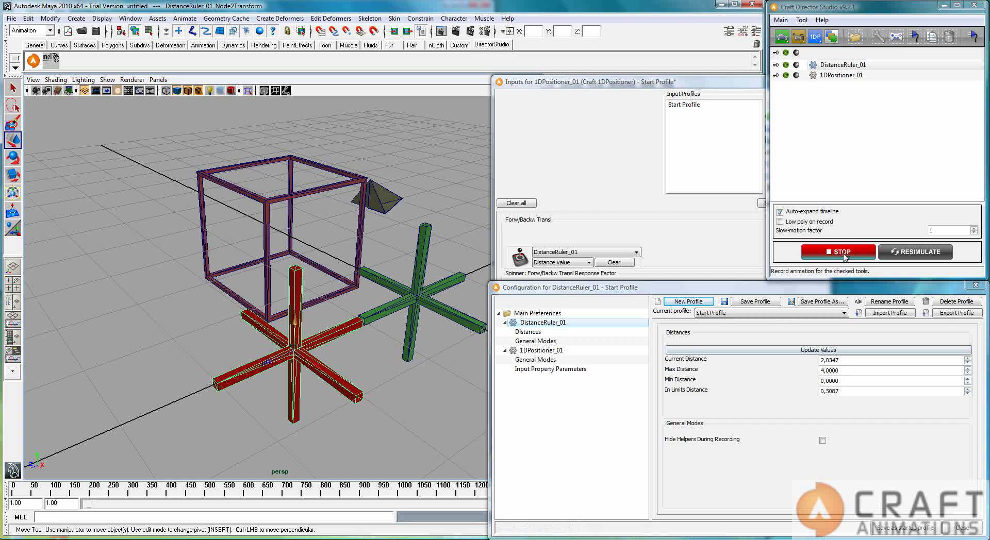
{"action": "left_click_drag", "start_coordinate": [851, 381], "coordinate": [823, 381]}
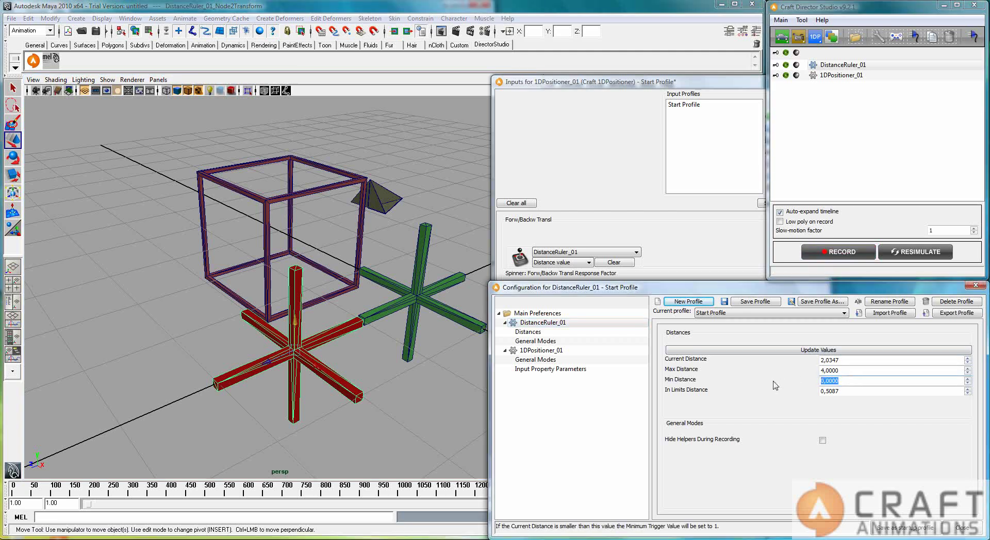
{"action": "type", "text": "1"}
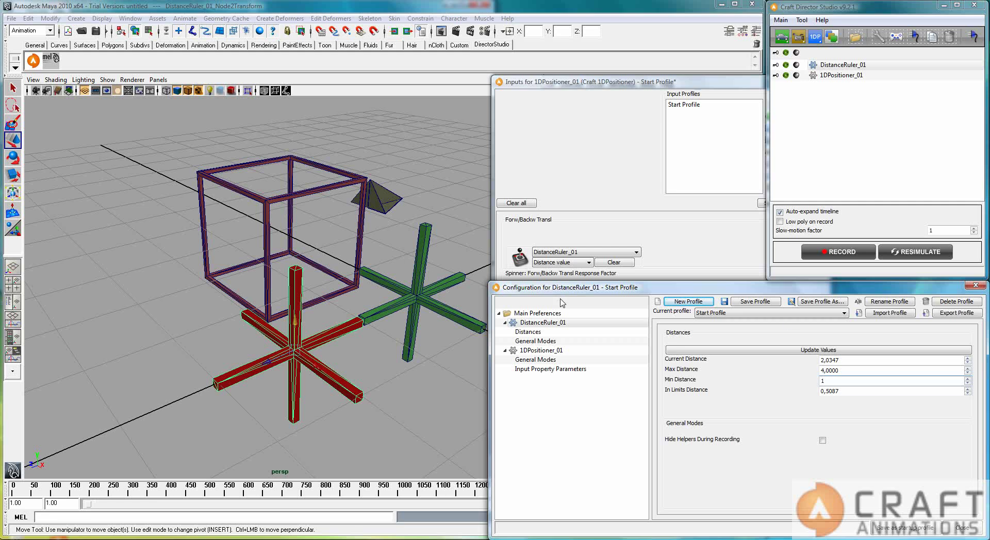
{"action": "left_click", "coordinate": [845, 371]}
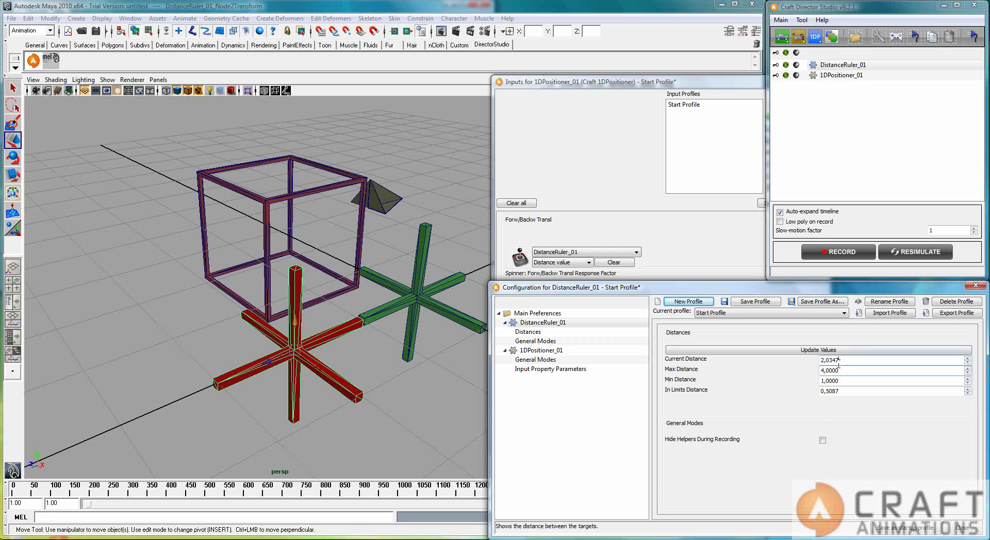
{"action": "left_click_drag", "start_coordinate": [839, 370], "coordinate": [768, 371]}
{"action": "type", "text": "3"}
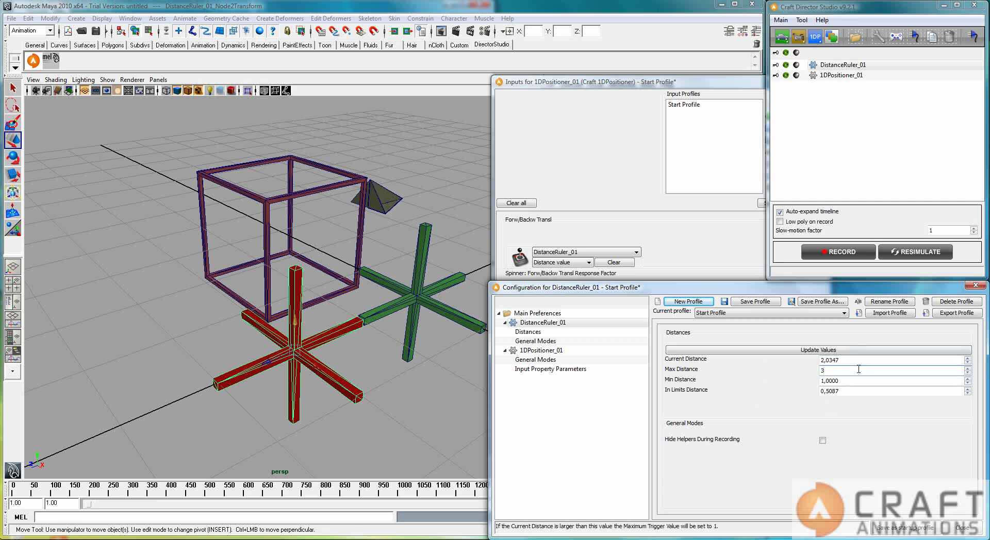
{"action": "key", "text": "Return"}
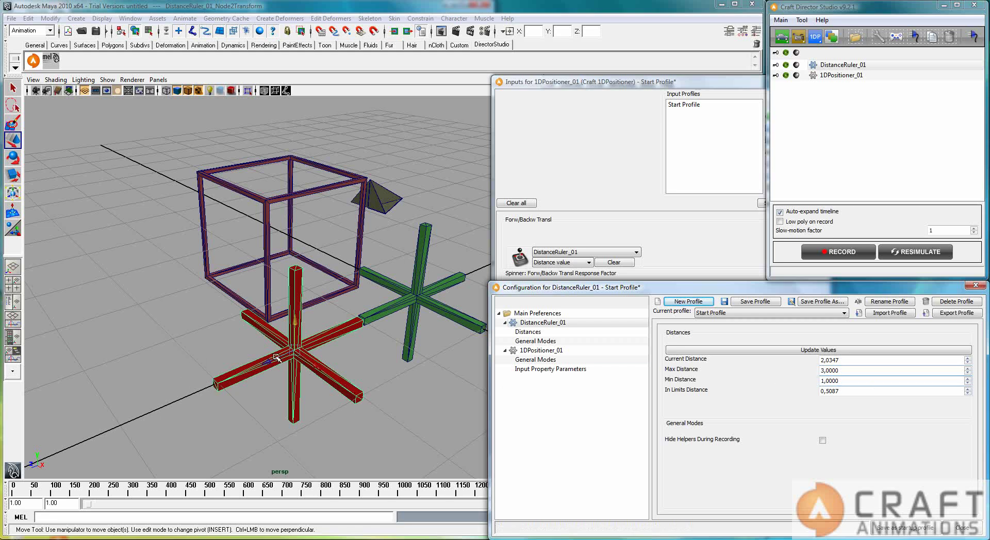
{"action": "left_click_drag", "start_coordinate": [277, 360], "coordinate": [245, 396], "text": "alt"}
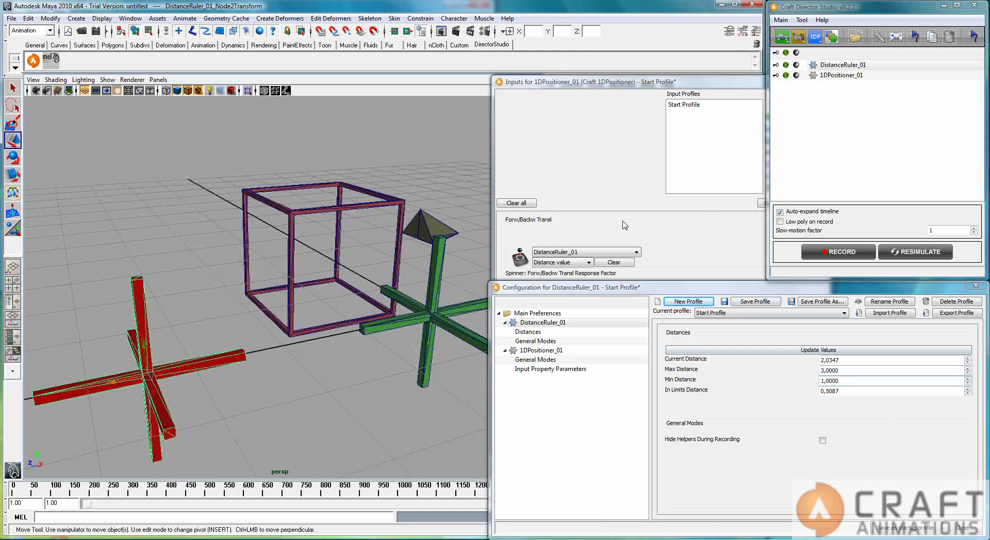
Step: Switch the positioner input to Distance from Min/Max and move the red cross farther along the ruler
{"action": "left_click", "coordinate": [579, 262]}
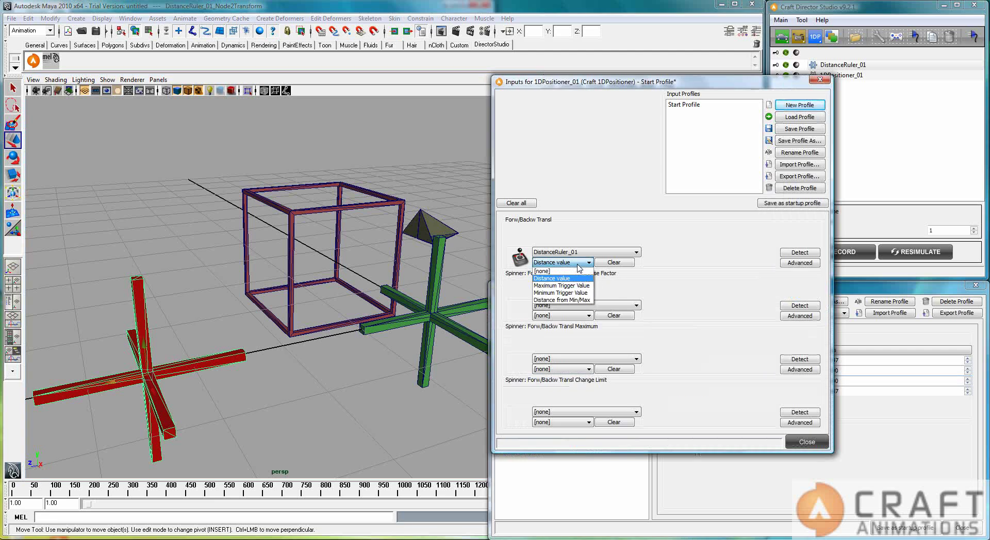
{"action": "left_click", "coordinate": [576, 300]}
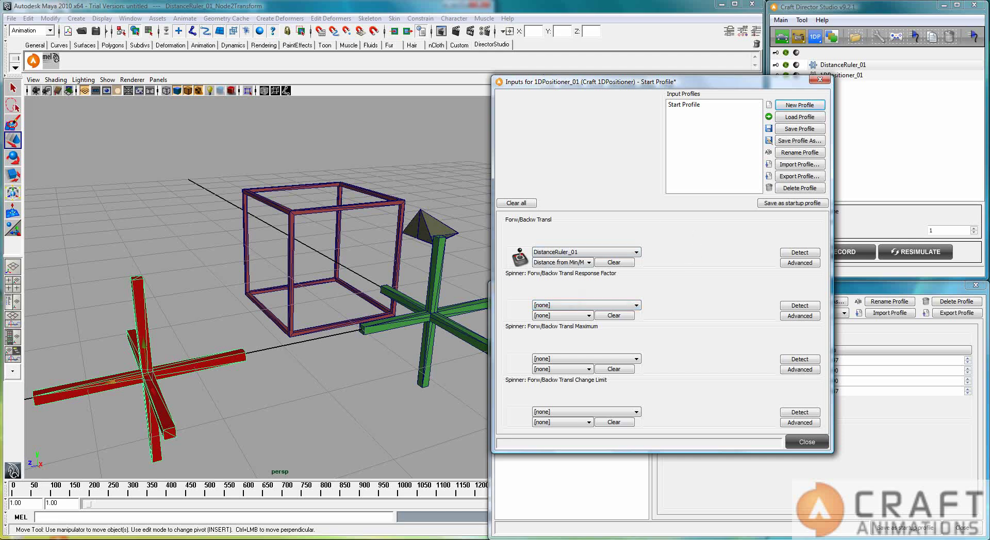
{"action": "left_click", "coordinate": [897, 284]}
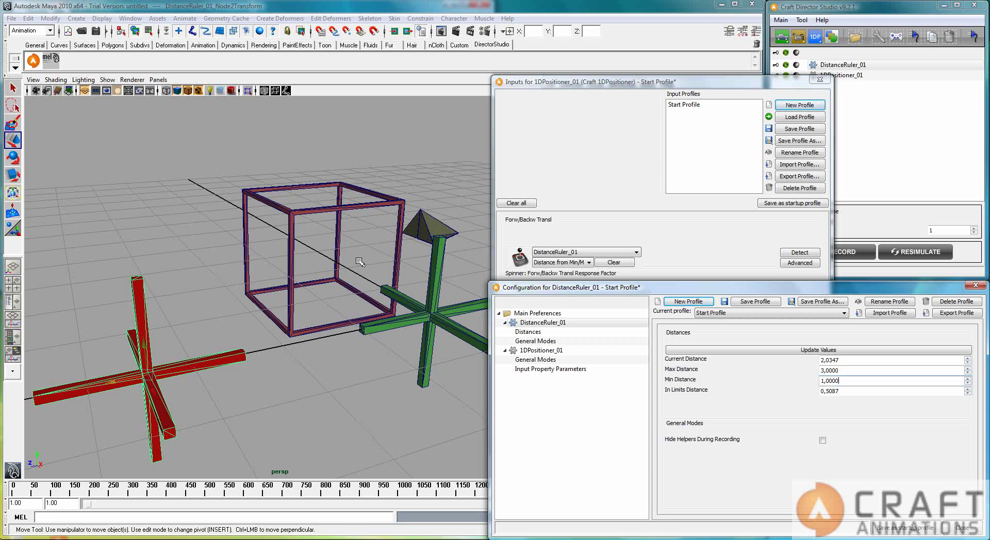
{"action": "left_click_drag", "start_coordinate": [841, 381], "coordinate": [801, 382]}
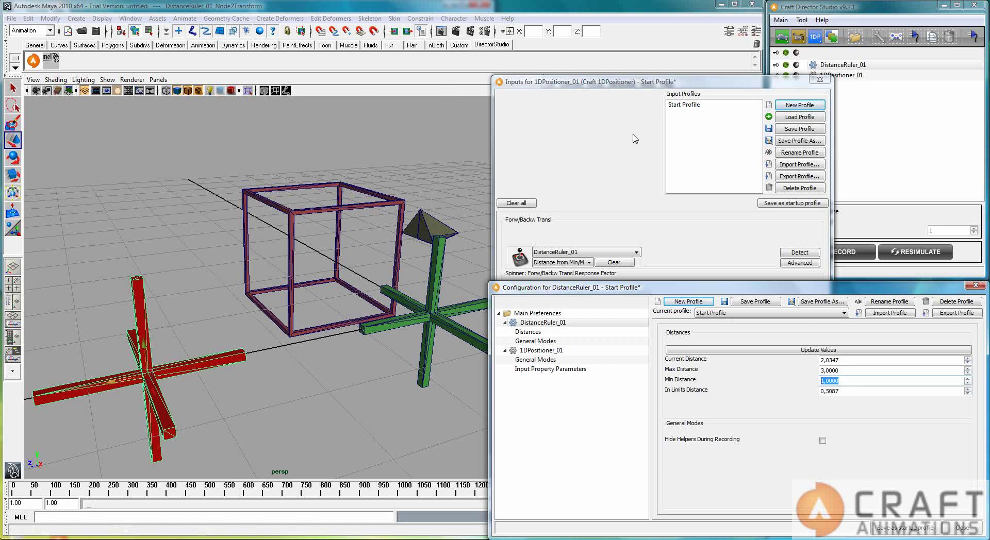
{"action": "left_click_drag", "start_coordinate": [129, 379], "coordinate": [99, 355]}
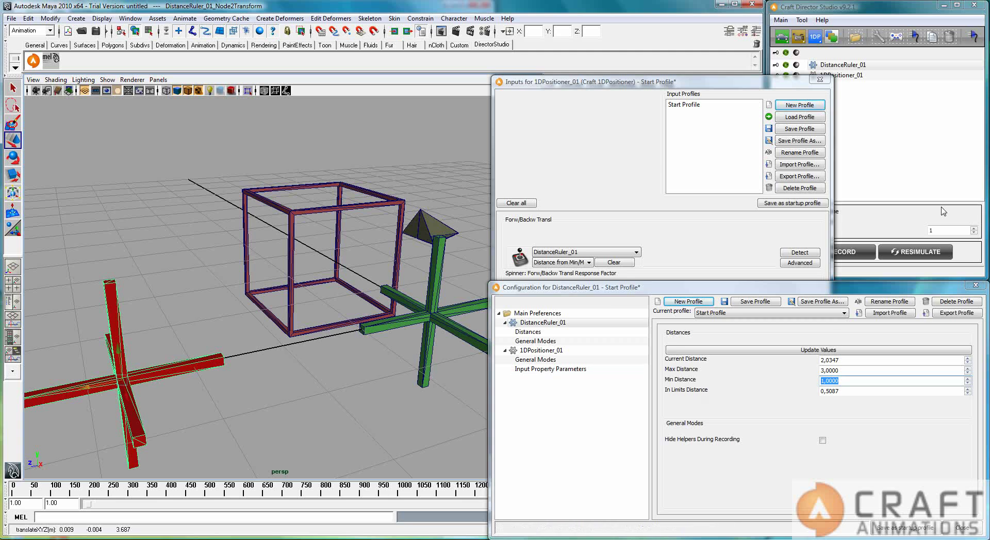
Step: Record the simulation while dragging the red cross toward the cube and back away
{"action": "left_click", "coordinate": [853, 252]}
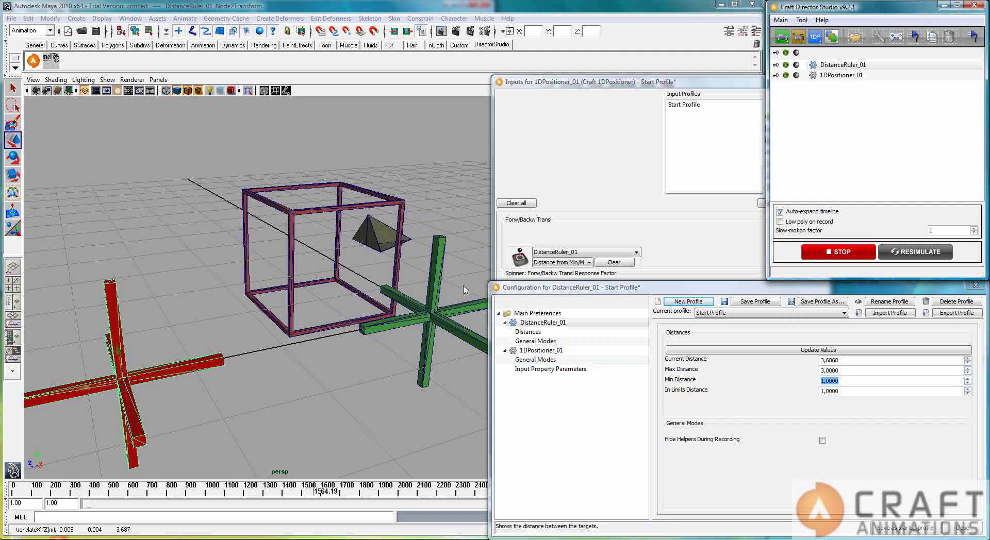
{"action": "left_click_drag", "start_coordinate": [109, 384], "coordinate": [49, 406]}
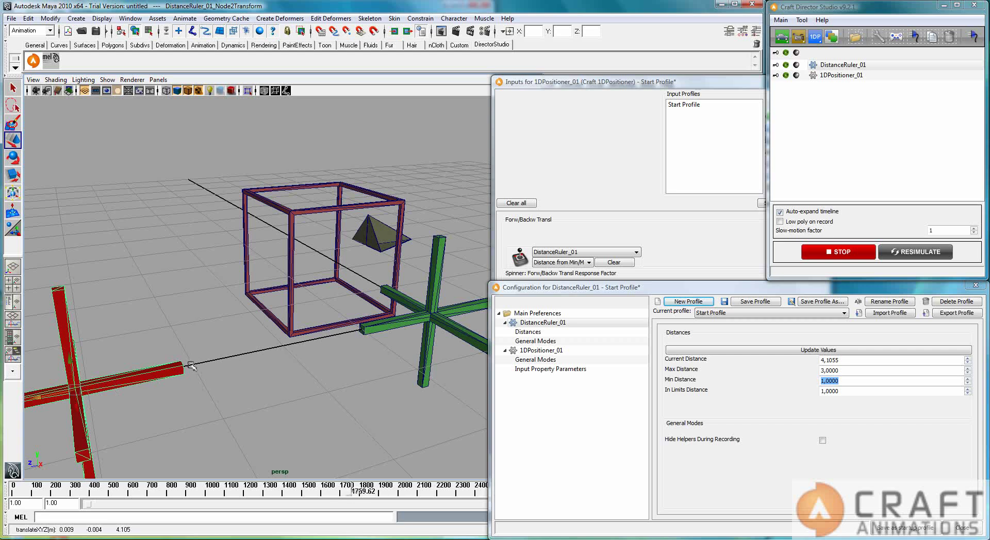
{"action": "left_click_drag", "start_coordinate": [62, 395], "coordinate": [178, 374]}
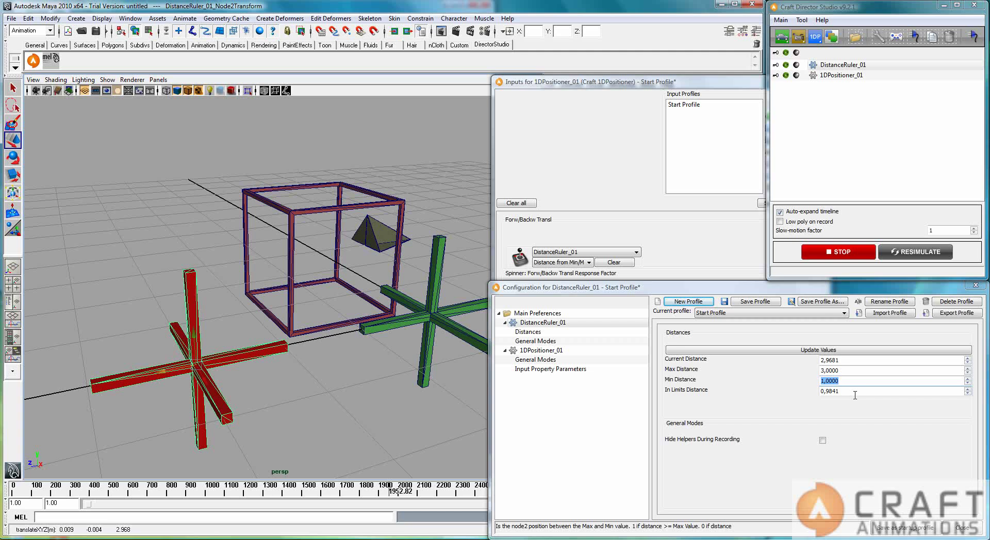
{"action": "left_click_drag", "start_coordinate": [185, 369], "coordinate": [296, 347]}
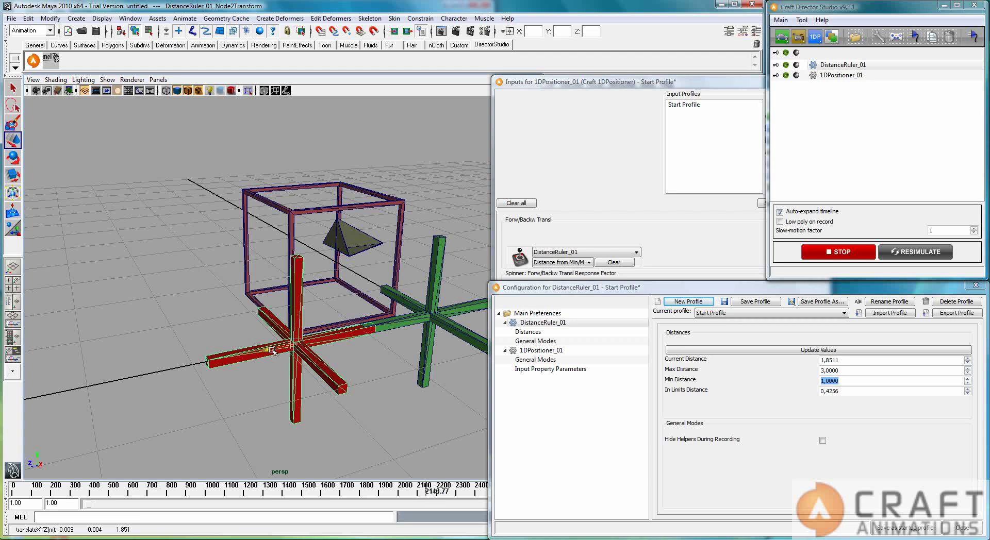
{"action": "left_click_drag", "start_coordinate": [273, 351], "coordinate": [370, 333]}
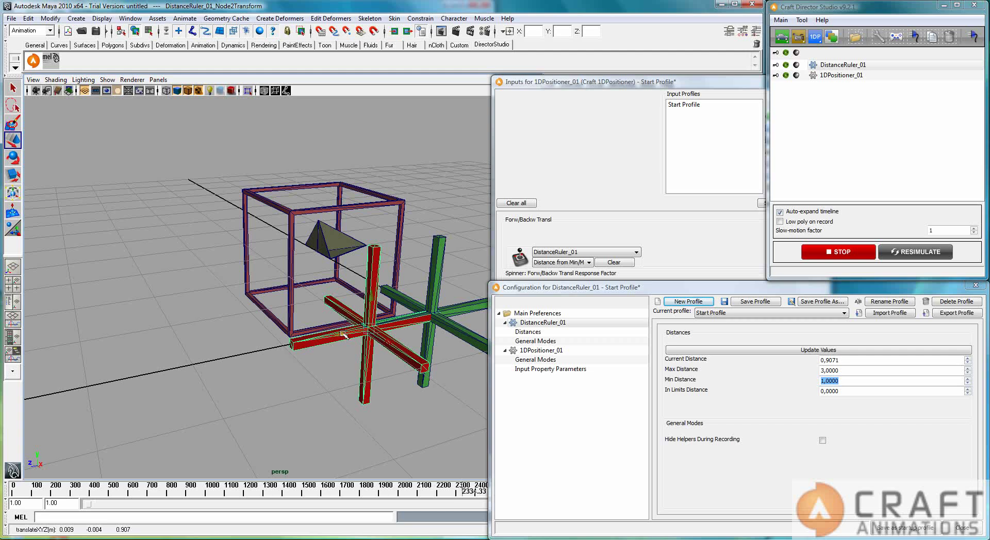
{"action": "left_click_drag", "start_coordinate": [344, 335], "coordinate": [107, 361]}
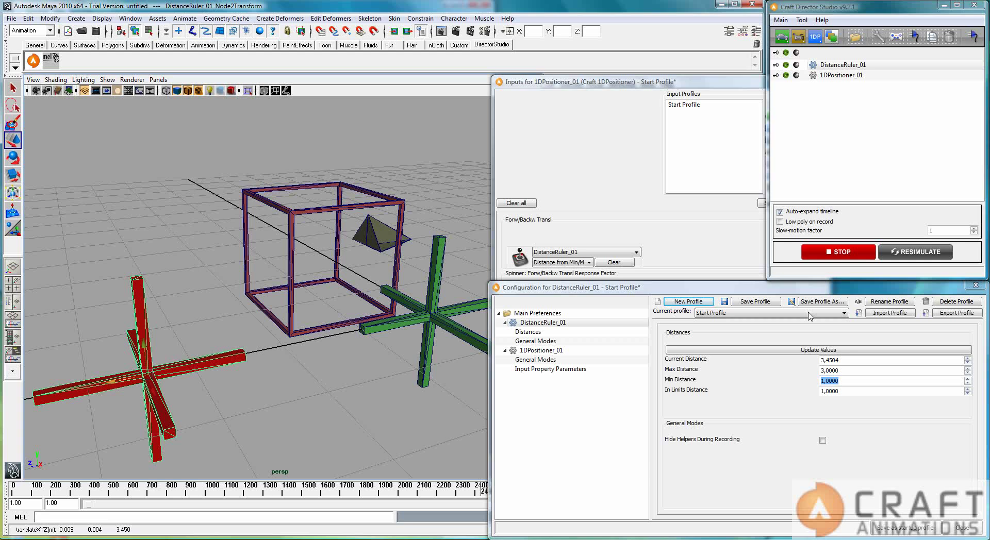
Step: Switch 1DPositioner_01's Forw/Backw Transl input to DistanceRuler_01's Maximum Trigger Value
{"action": "left_click", "coordinate": [587, 263]}
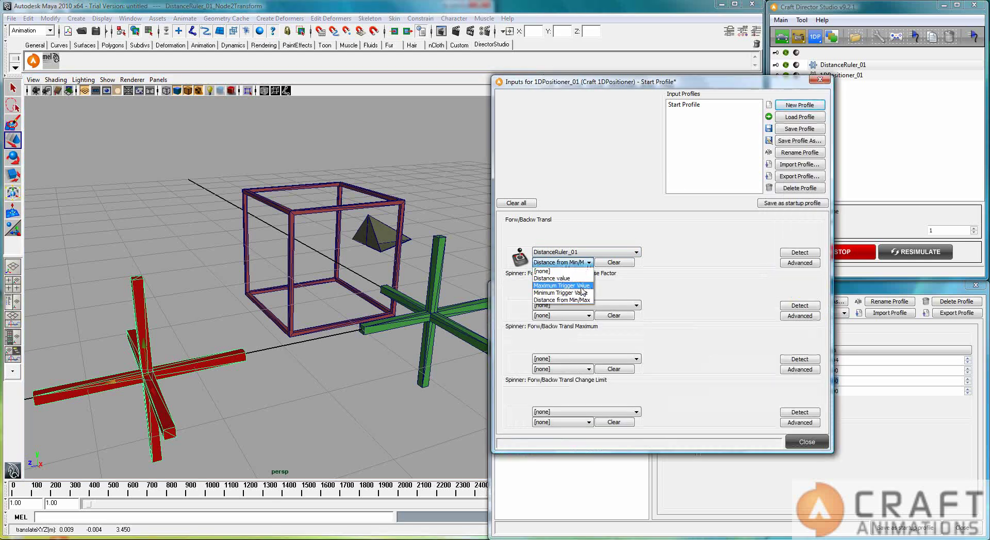
{"action": "left_click", "coordinate": [581, 286]}
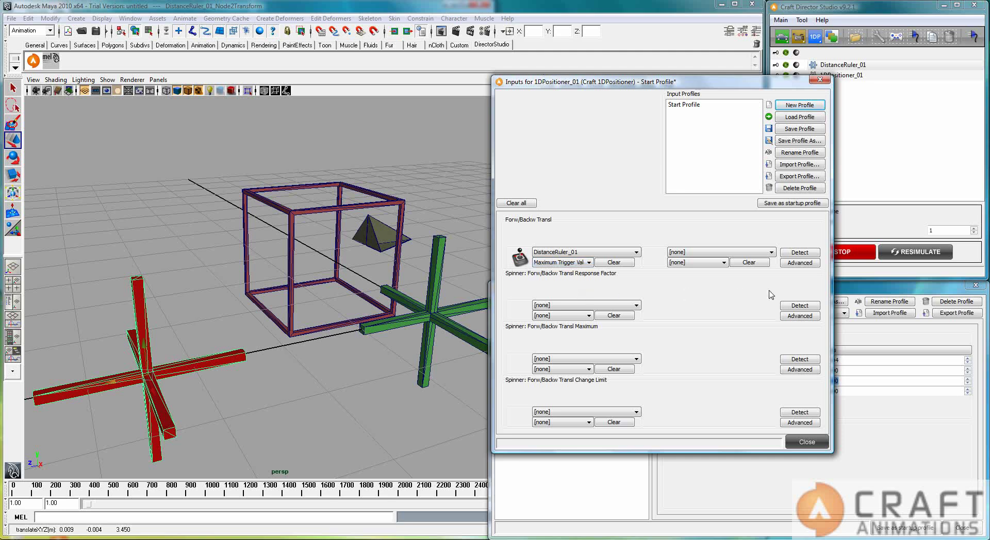
{"action": "left_click", "coordinate": [883, 206]}
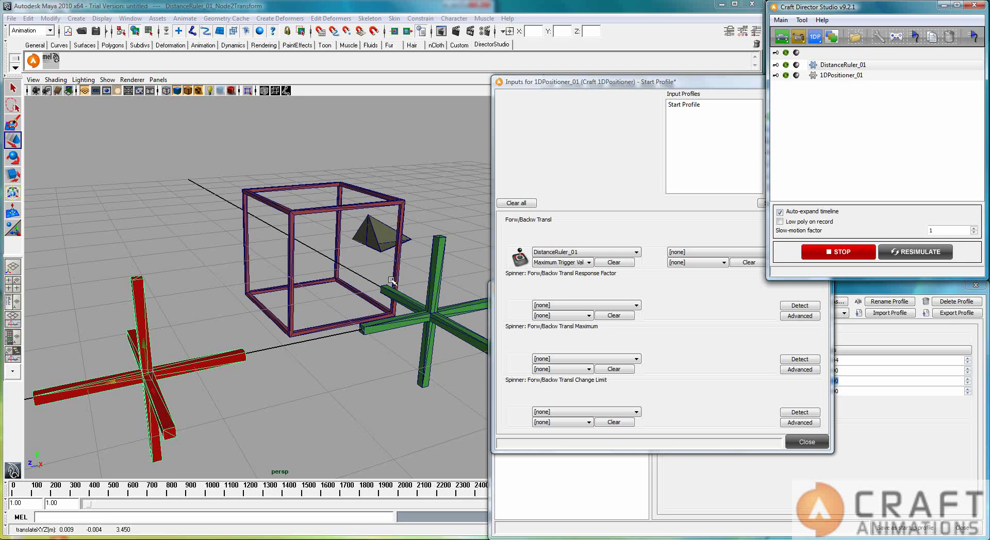
Step: Drag the red cross toward the cube and back to test the pyramid's movement
{"action": "left_click", "coordinate": [116, 383]}
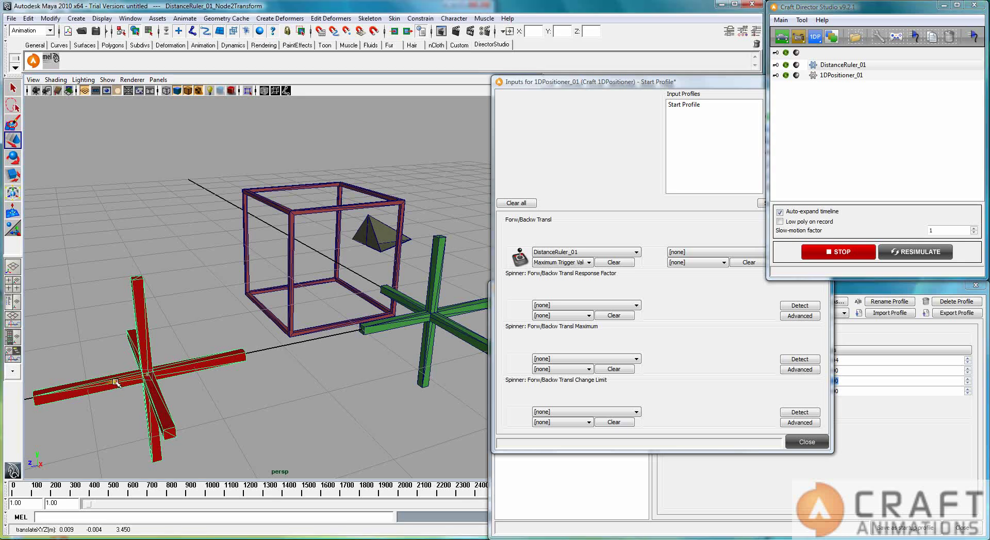
{"action": "left_click_drag", "start_coordinate": [115, 383], "coordinate": [160, 368]}
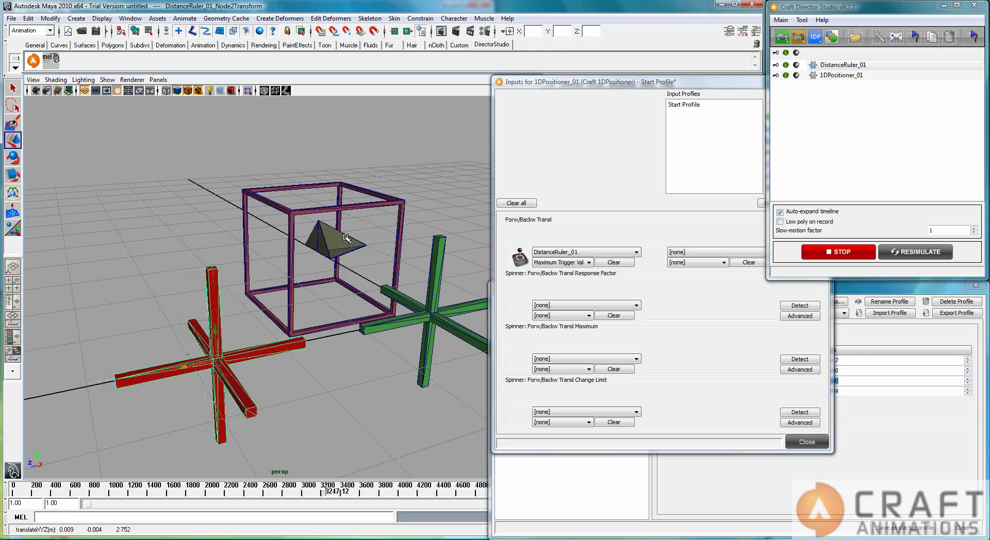
{"action": "mouse_move", "coordinate": [195, 368]}
{"action": "left_mouse_down"}
{"action": "mouse_move", "coordinate": [146, 388]}
{"action": "mouse_move", "coordinate": [204, 363]}
{"action": "left_mouse_up"}
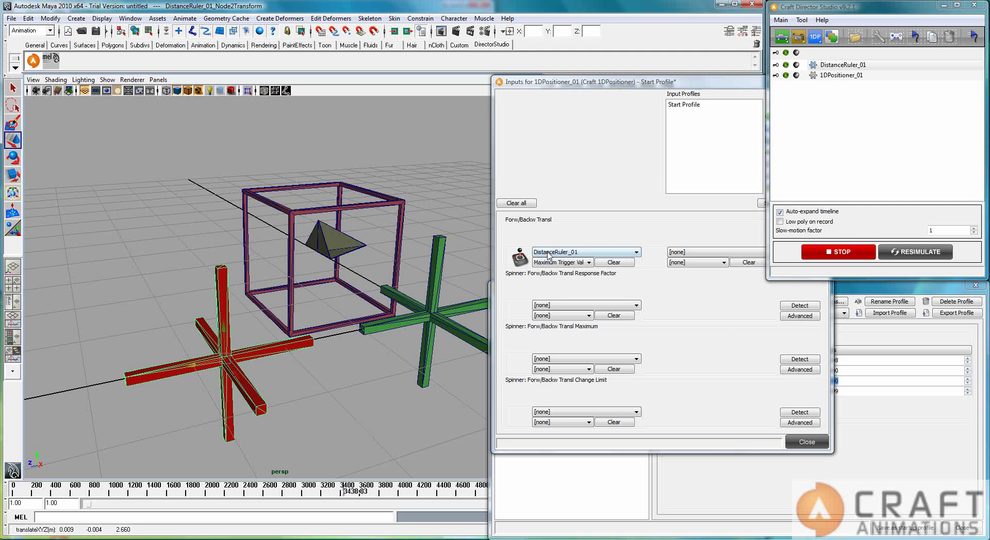
Step: Change the positioner input to Minimum Trigger Value, then drag the red cross away from the cube to test
{"action": "left_click", "coordinate": [583, 263]}
{"action": "left_click", "coordinate": [583, 263]}
{"action": "left_click", "coordinate": [583, 264]}
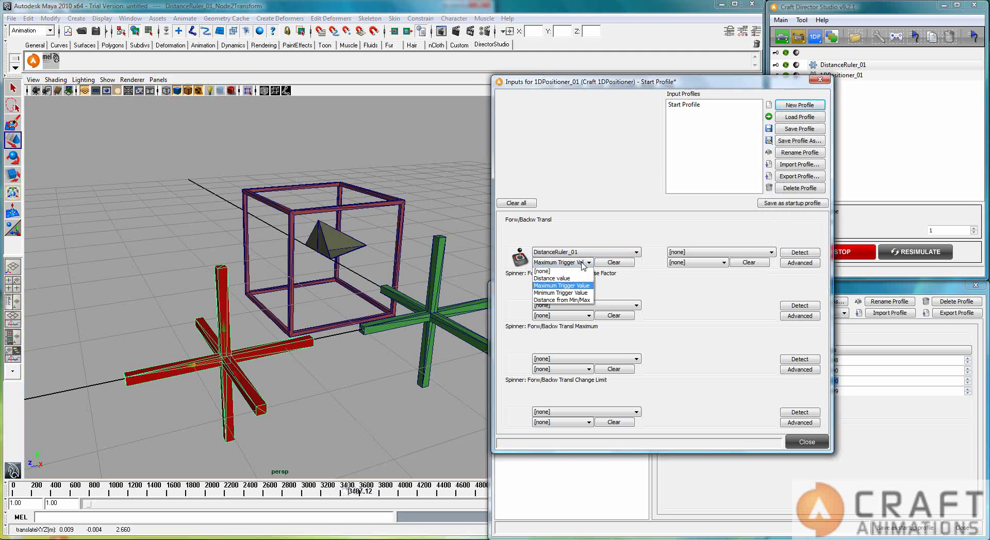
{"action": "left_click", "coordinate": [582, 293]}
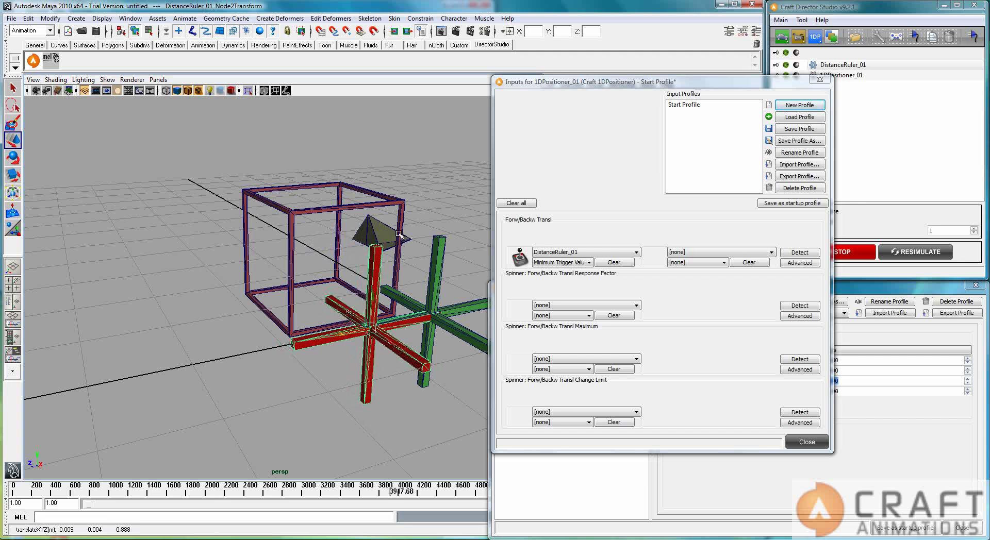
{"action": "left_click_drag", "start_coordinate": [354, 334], "coordinate": [154, 379]}
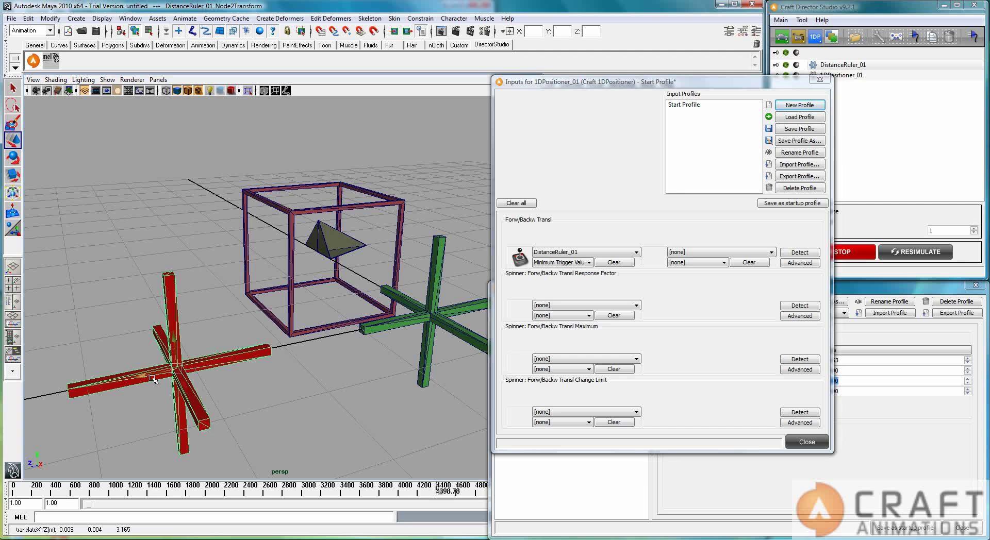
Step: Add a MultiStateCam from the Craft Cameras tools and select MultiStateCam_01 in the object list
{"action": "left_click", "coordinate": [871, 92]}
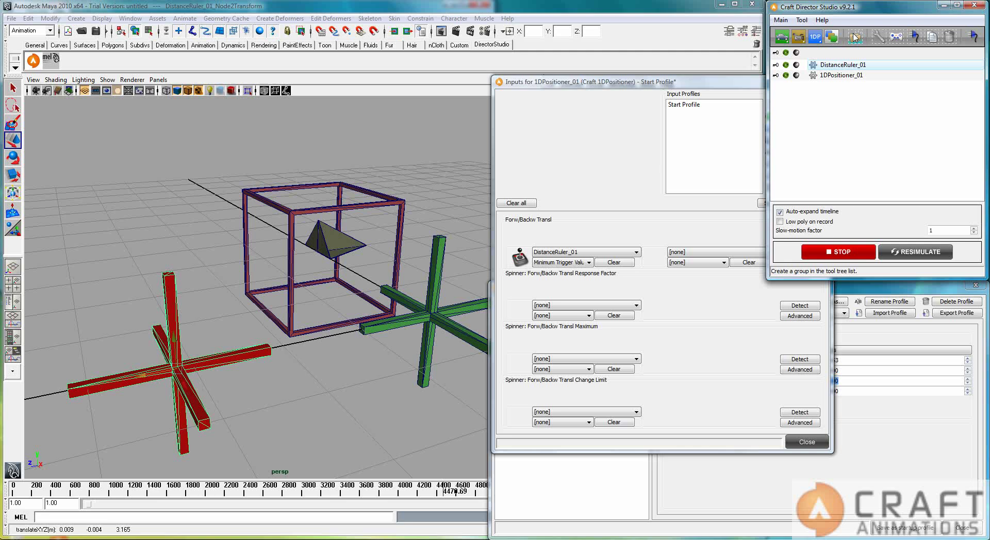
{"action": "left_click", "coordinate": [814, 41]}
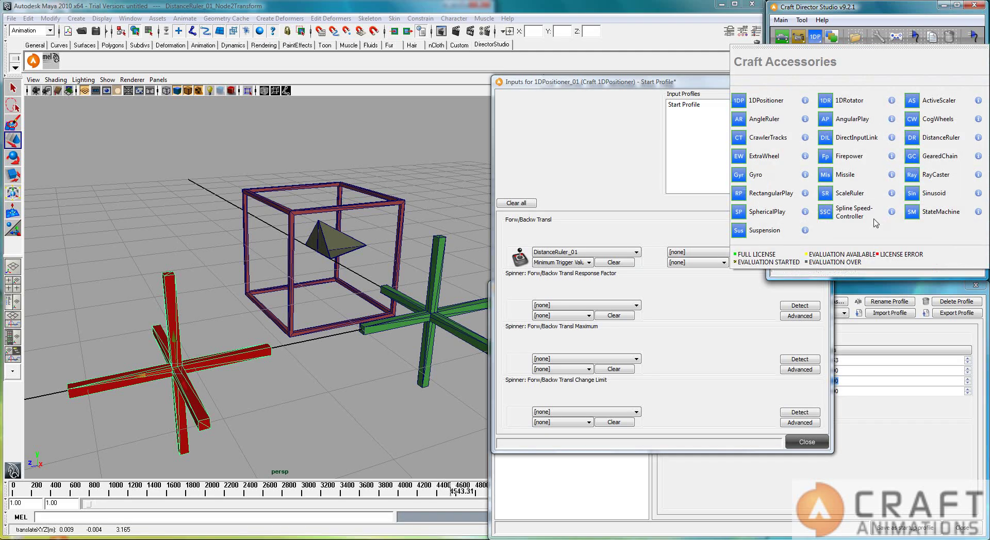
{"action": "left_click", "coordinate": [800, 39]}
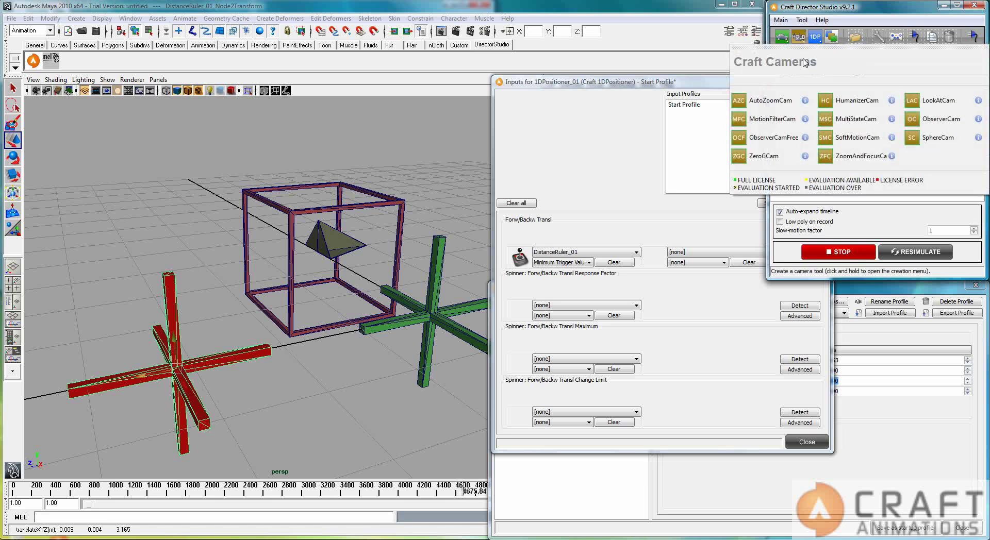
{"action": "left_click", "coordinate": [837, 123]}
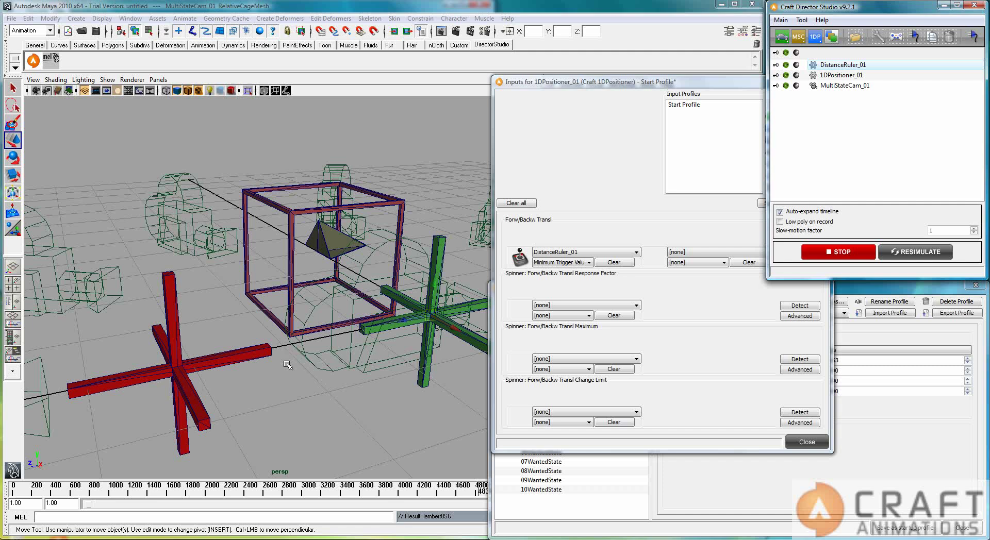
{"action": "left_click", "coordinate": [845, 86]}
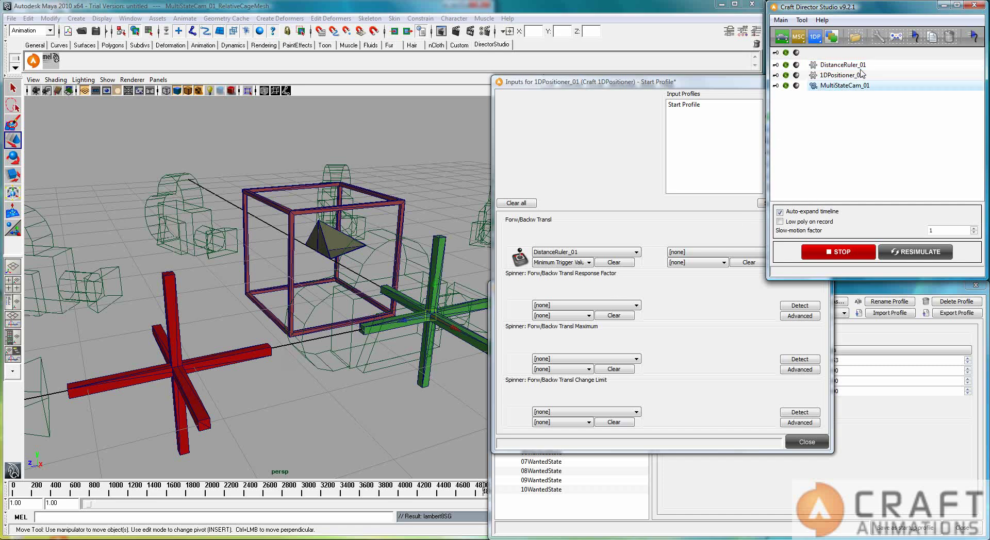
Step: Set MultiStateCam_01's 01WantedState input to DistanceRuler_01, value Minimum Trigger Value
{"action": "left_click", "coordinate": [896, 37]}
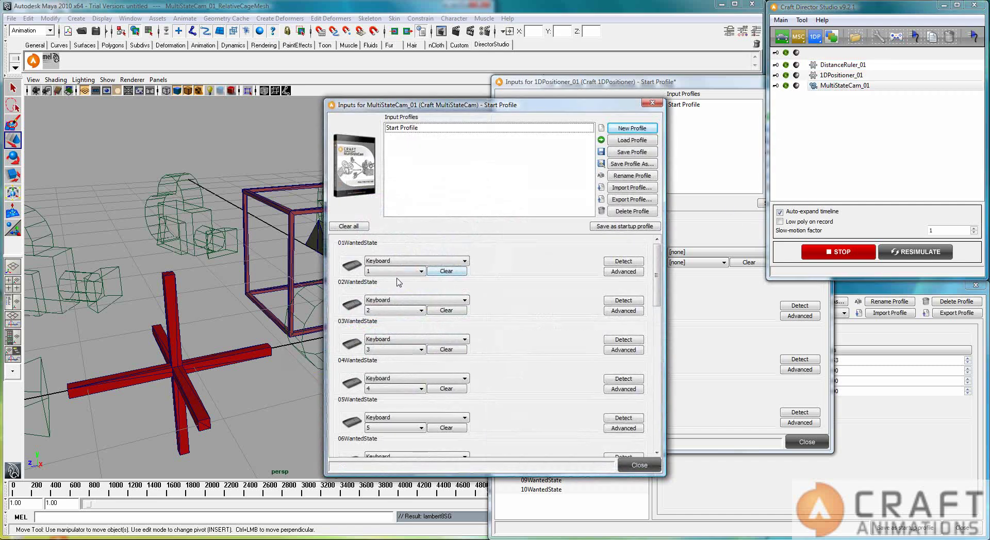
{"action": "left_click", "coordinate": [427, 261]}
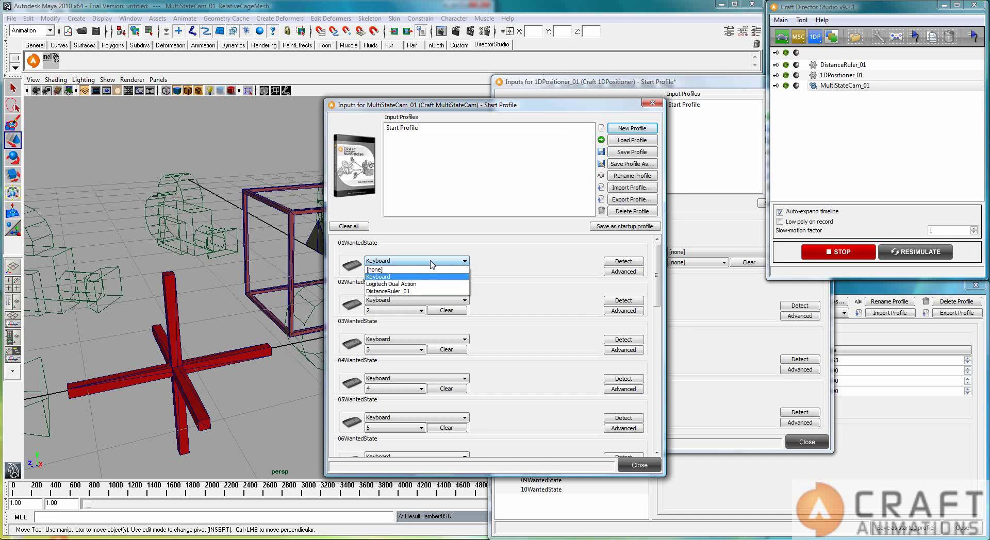
{"action": "left_click", "coordinate": [424, 292]}
{"action": "left_click", "coordinate": [407, 271]}
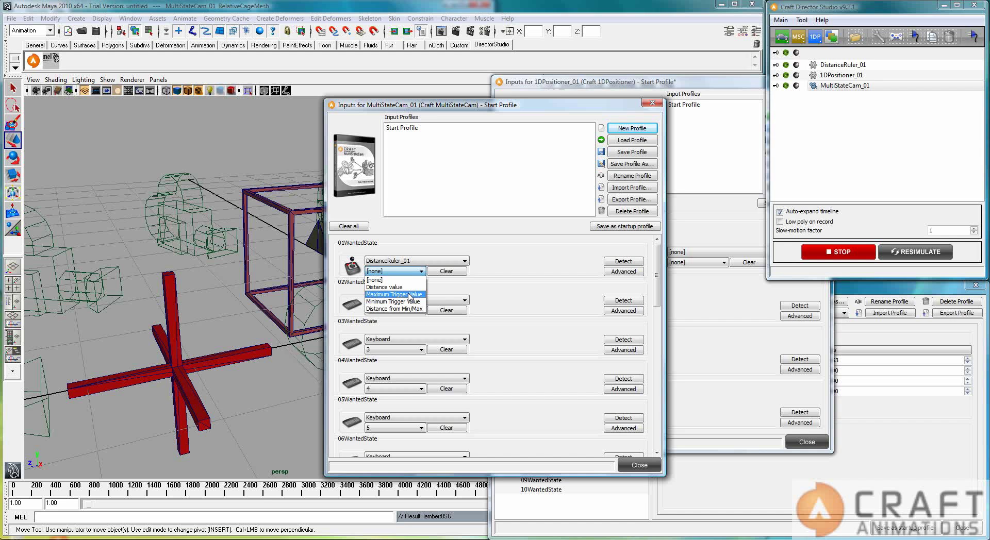
{"action": "left_click", "coordinate": [407, 303]}
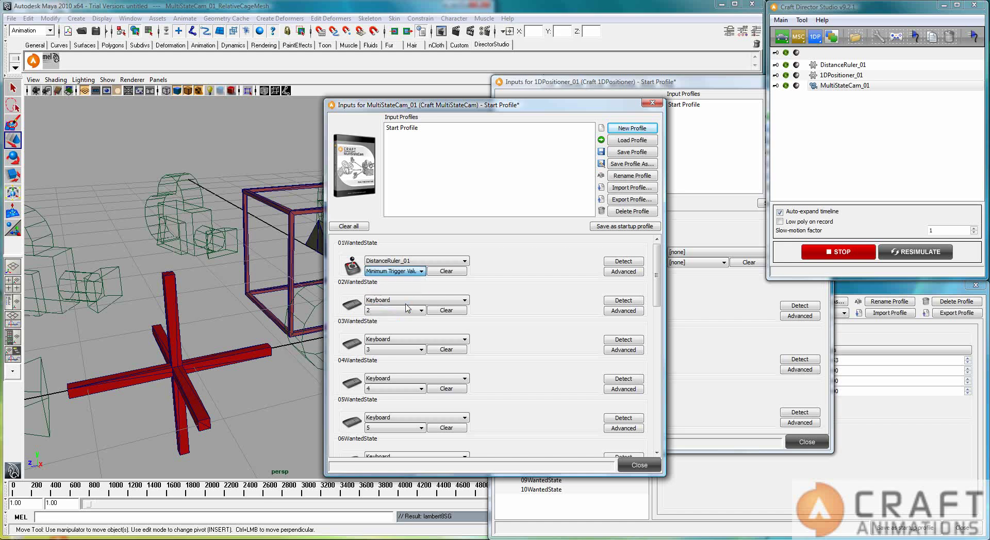